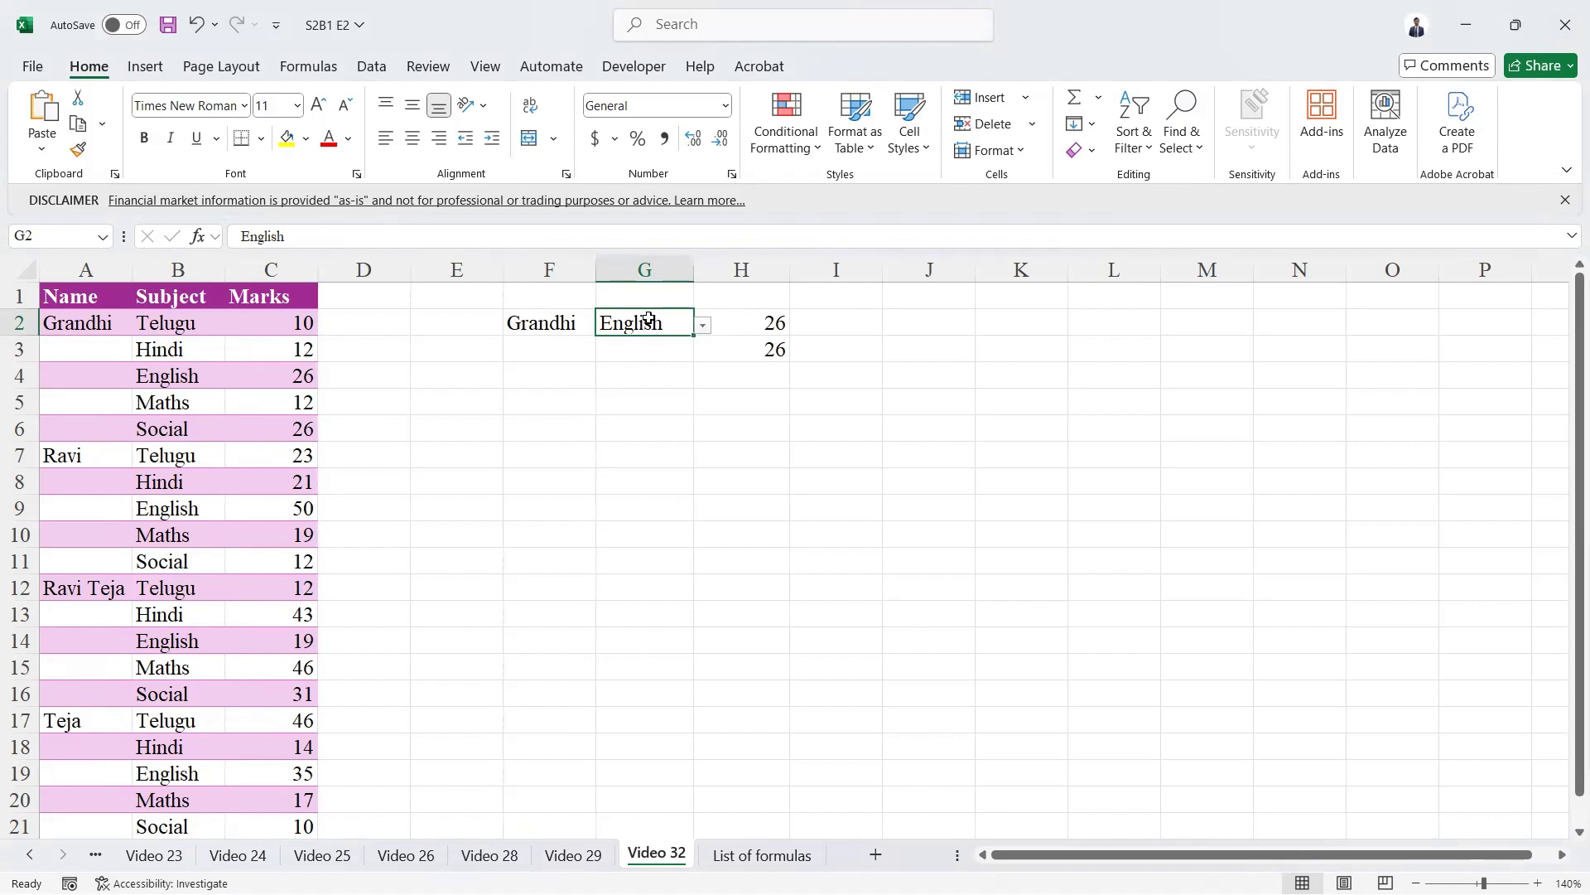
# Enter a formula in F5 that directly references cell A1.
pyautogui.click(84, 291)
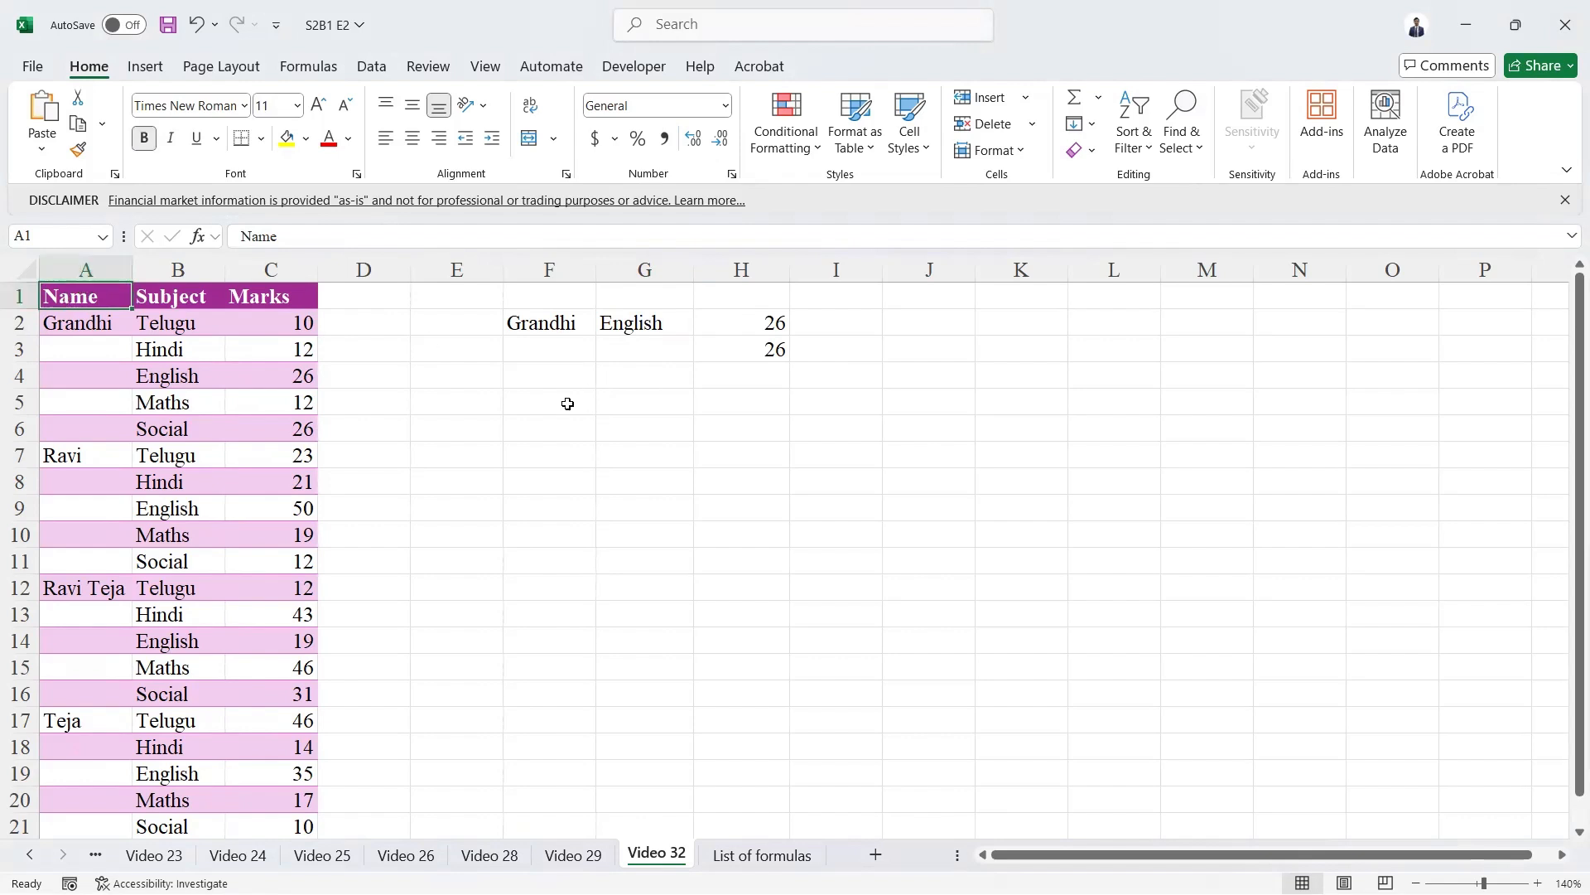
pyautogui.click(542, 405)
pyautogui.write('=')
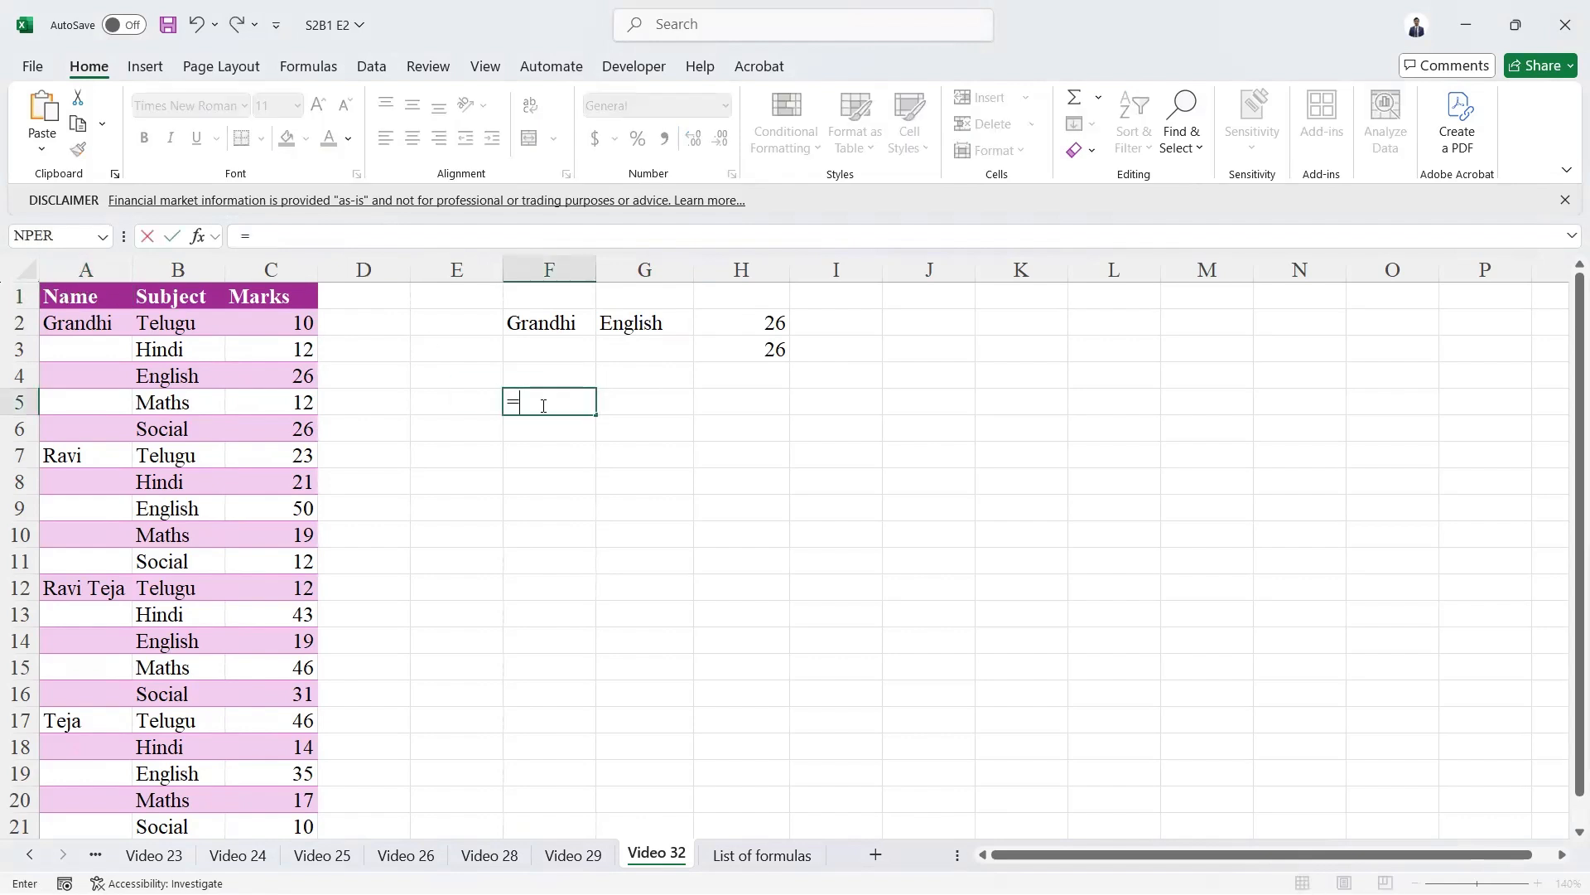
pyautogui.click(106, 300)
pyautogui.press('Return')
pyautogui.press('Up')
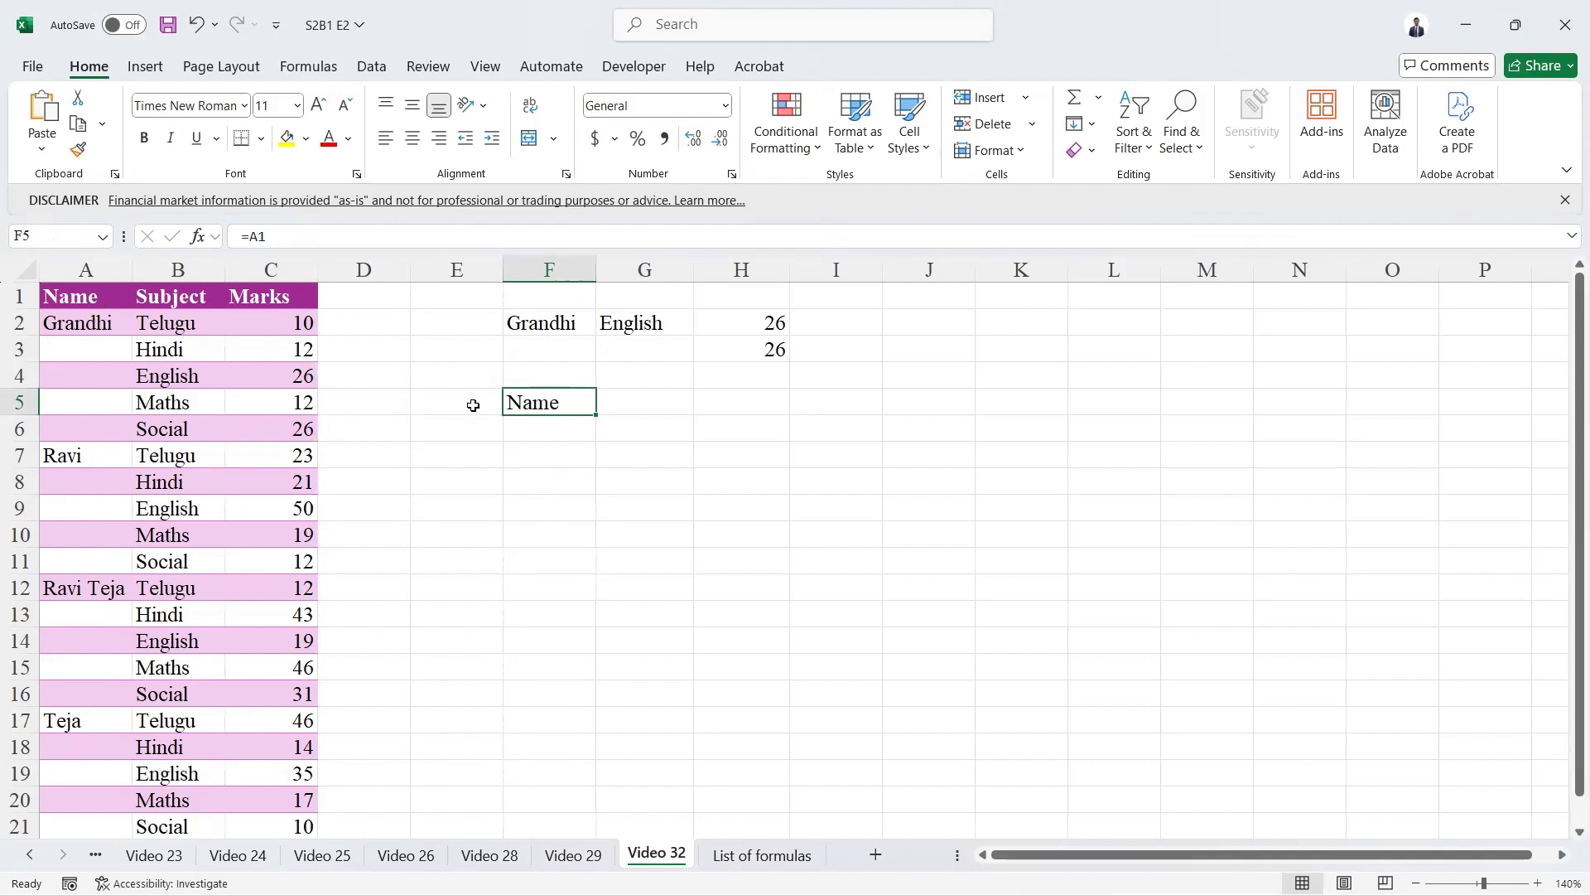
# Replace the content of F5 with the text A1 and enter =INDIRECT(F5) in F6.
pyautogui.press('Delete')
pyautogui.write('A1')
pyautogui.press('Return')
pyautogui.write('=indi')
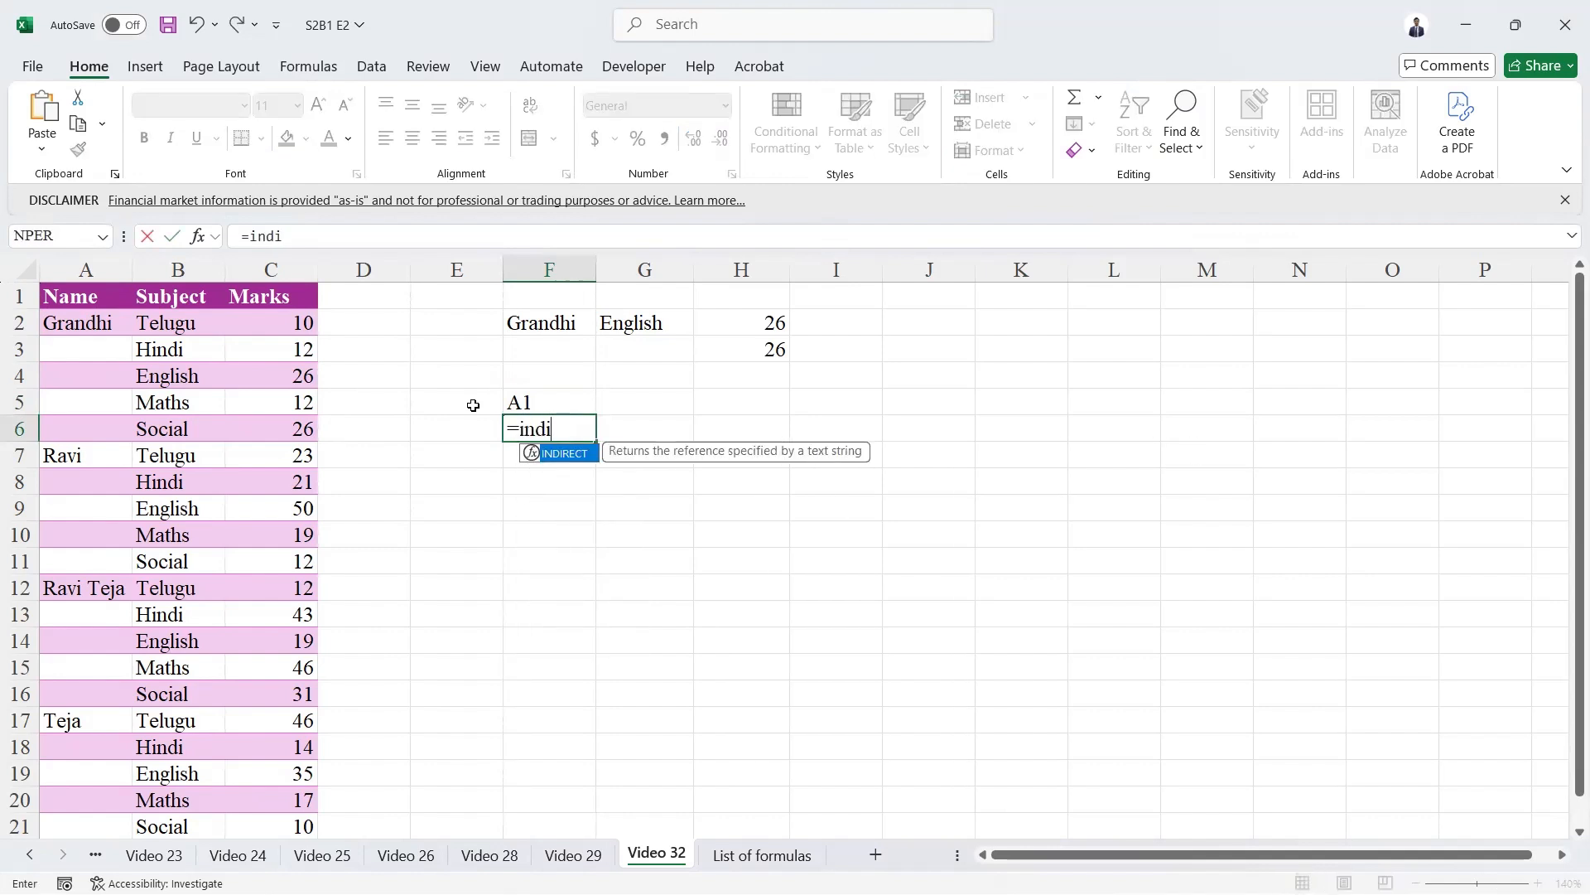
pyautogui.press('Tab')
pyautogui.press('Up')
pyautogui.press('Return')
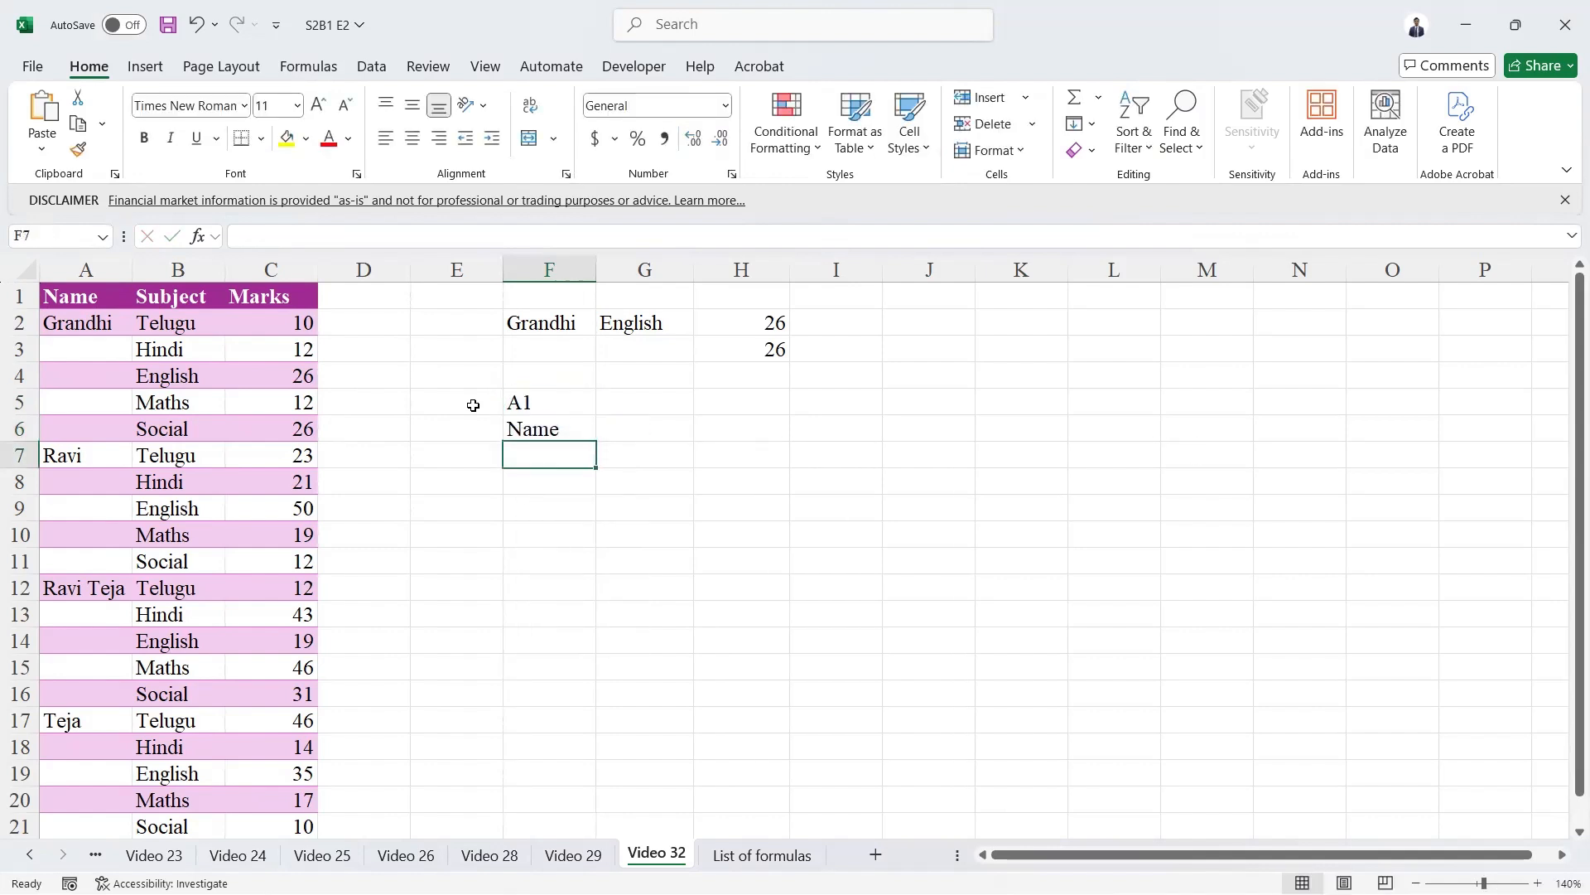
pyautogui.press('Up')
pyautogui.press('Up')
pyautogui.press('Down')
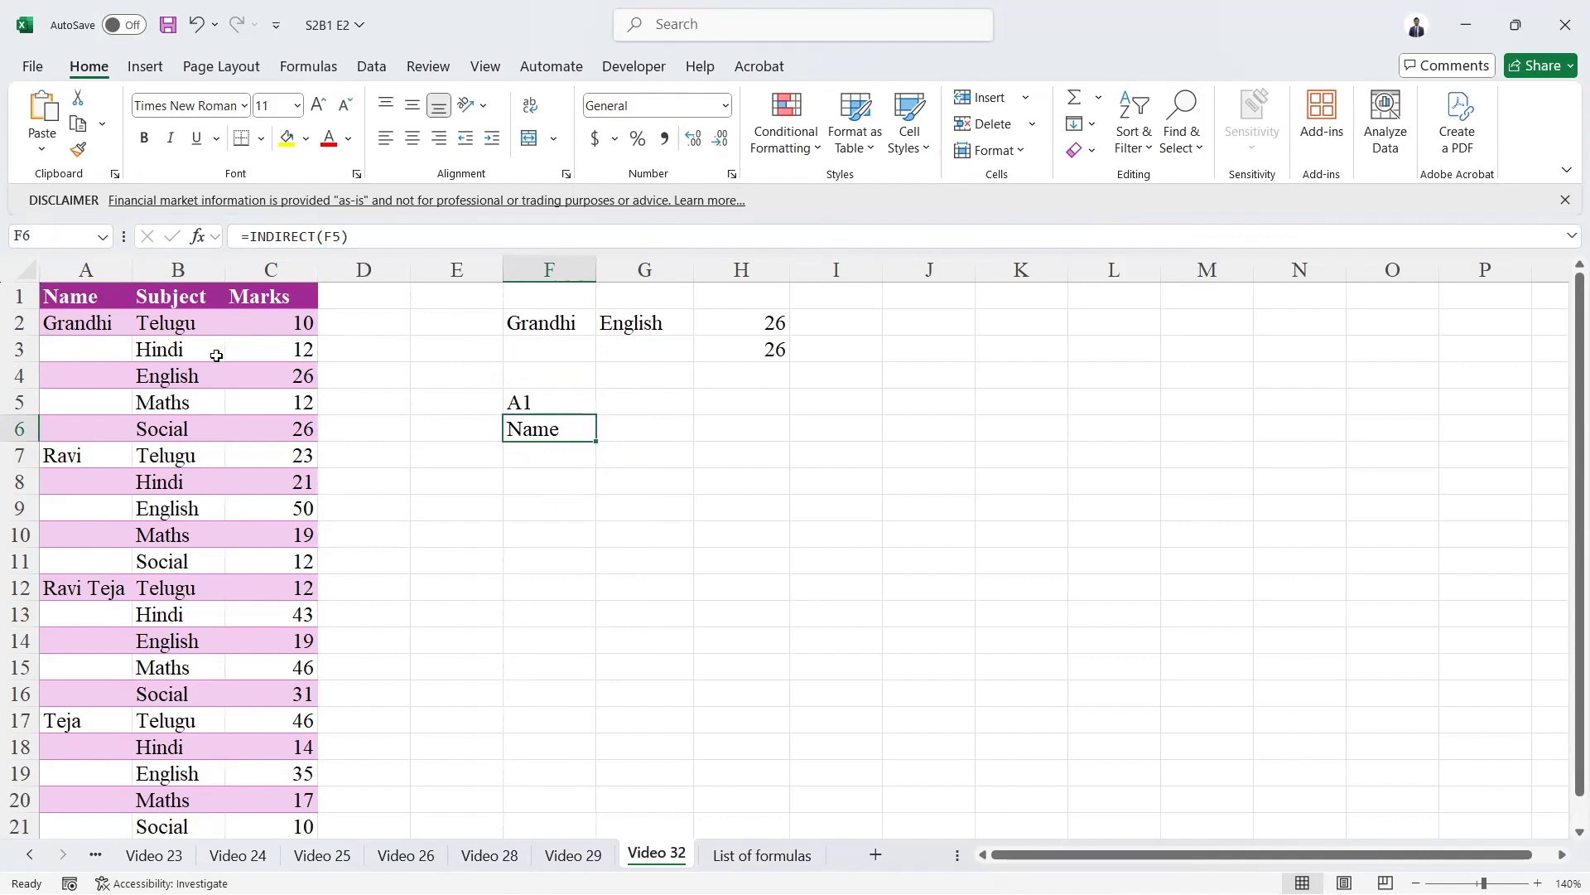
# Enter the column letter C in F8 and the row number 10 in G8.
pyautogui.press('Left')
pyautogui.press('Down')
pyautogui.press('Down')
pyautogui.press('Right')
pyautogui.write('C')
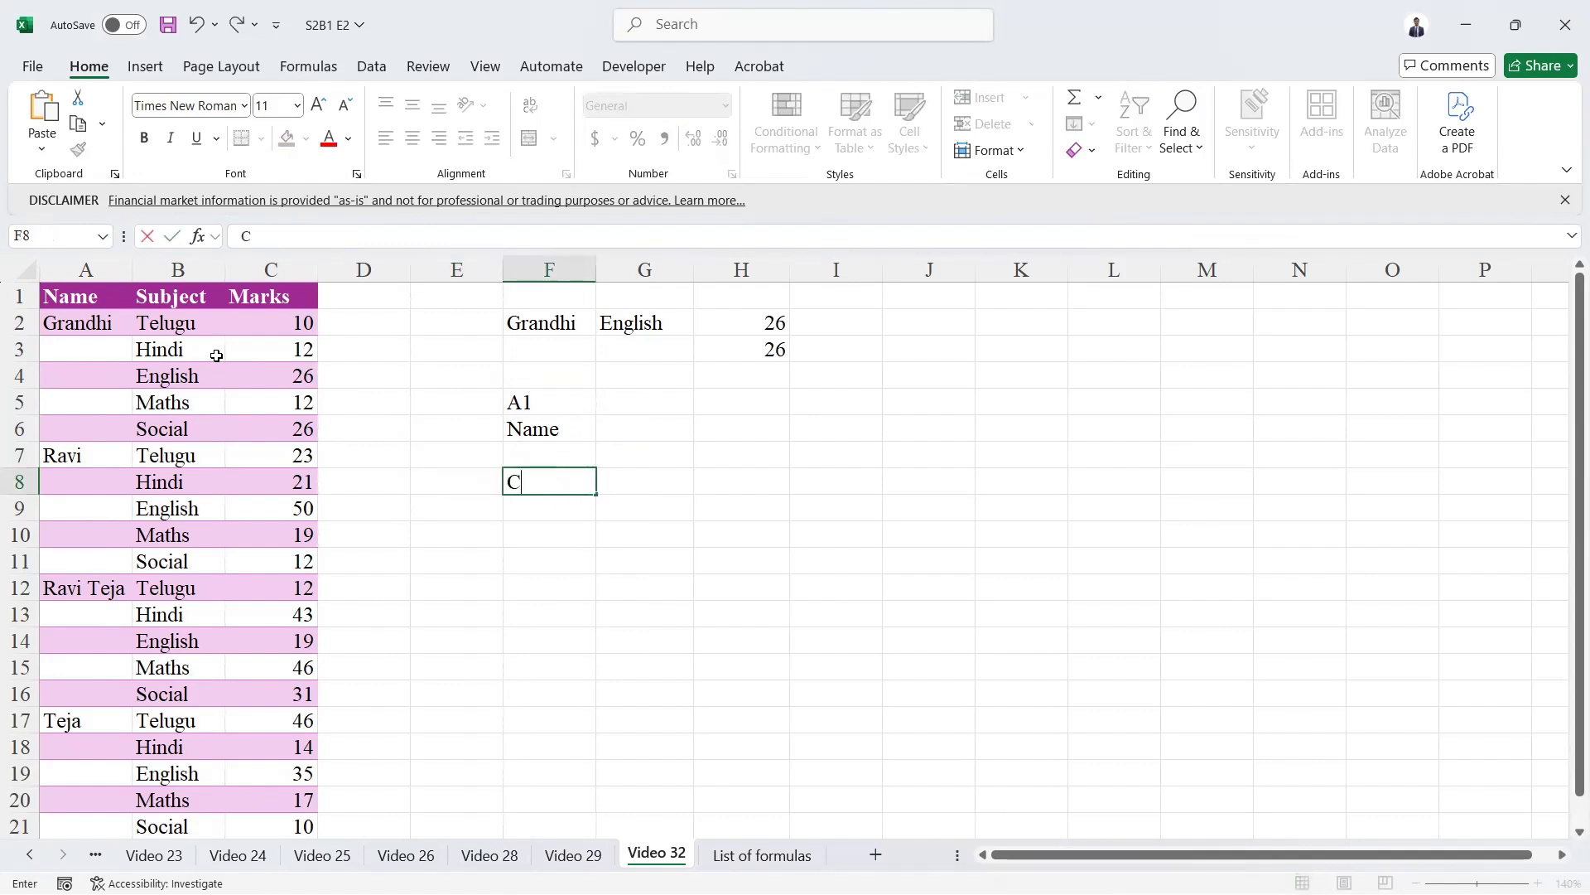
pyautogui.press('Tab')
pyautogui.write('1')
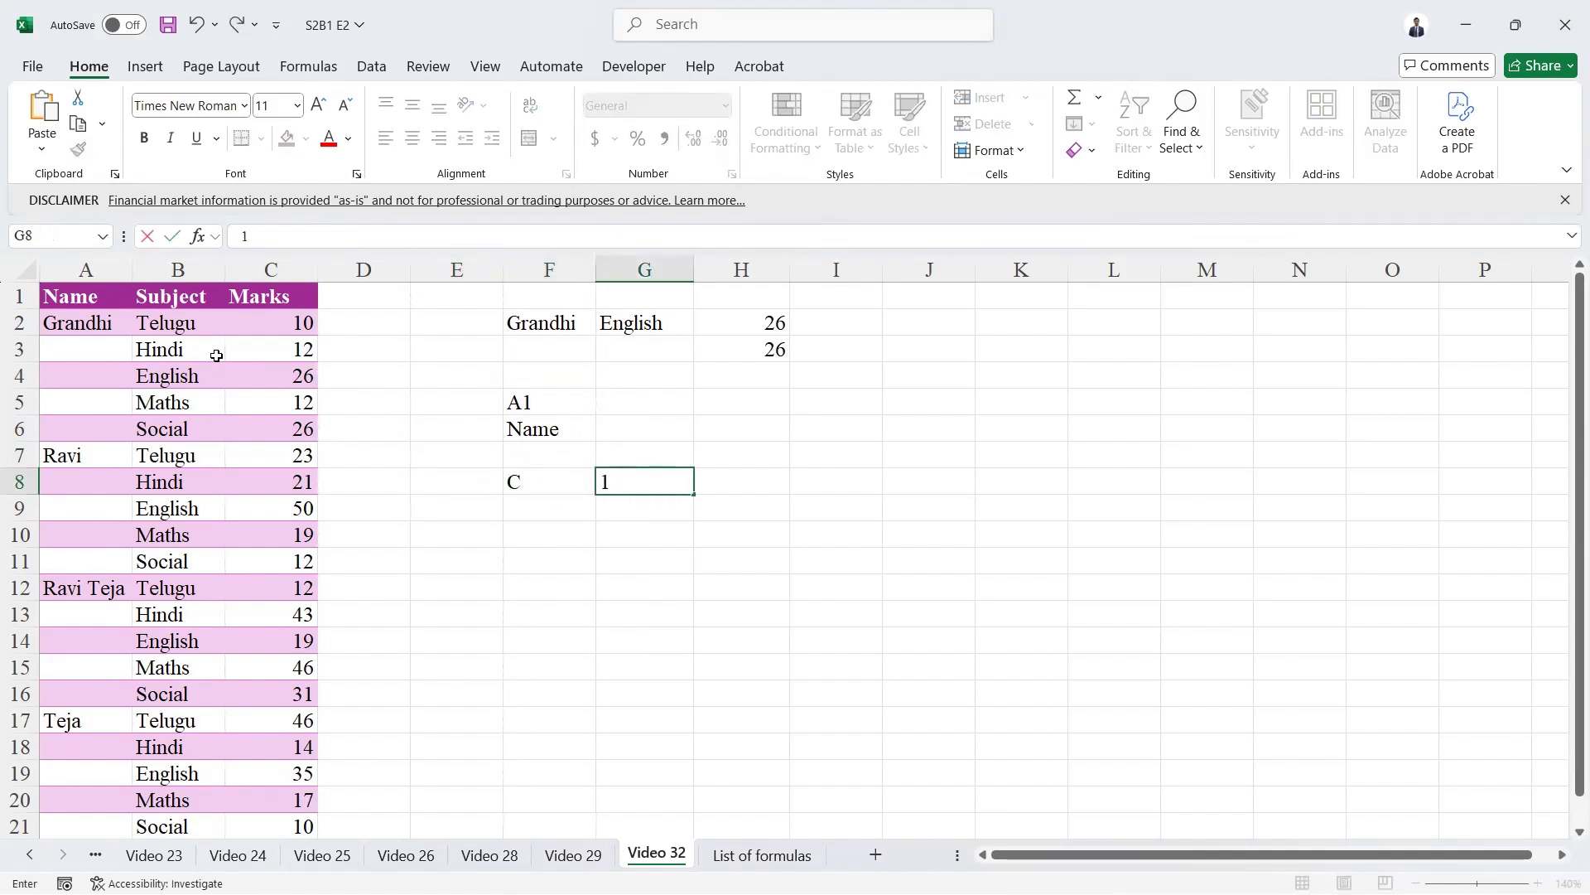
pyautogui.write('0')
pyautogui.press('Return')
# Enter =INDIRECT(F8&G8) in F9 to build the cell reference from the column letter and row number.
pyautogui.write('=in')
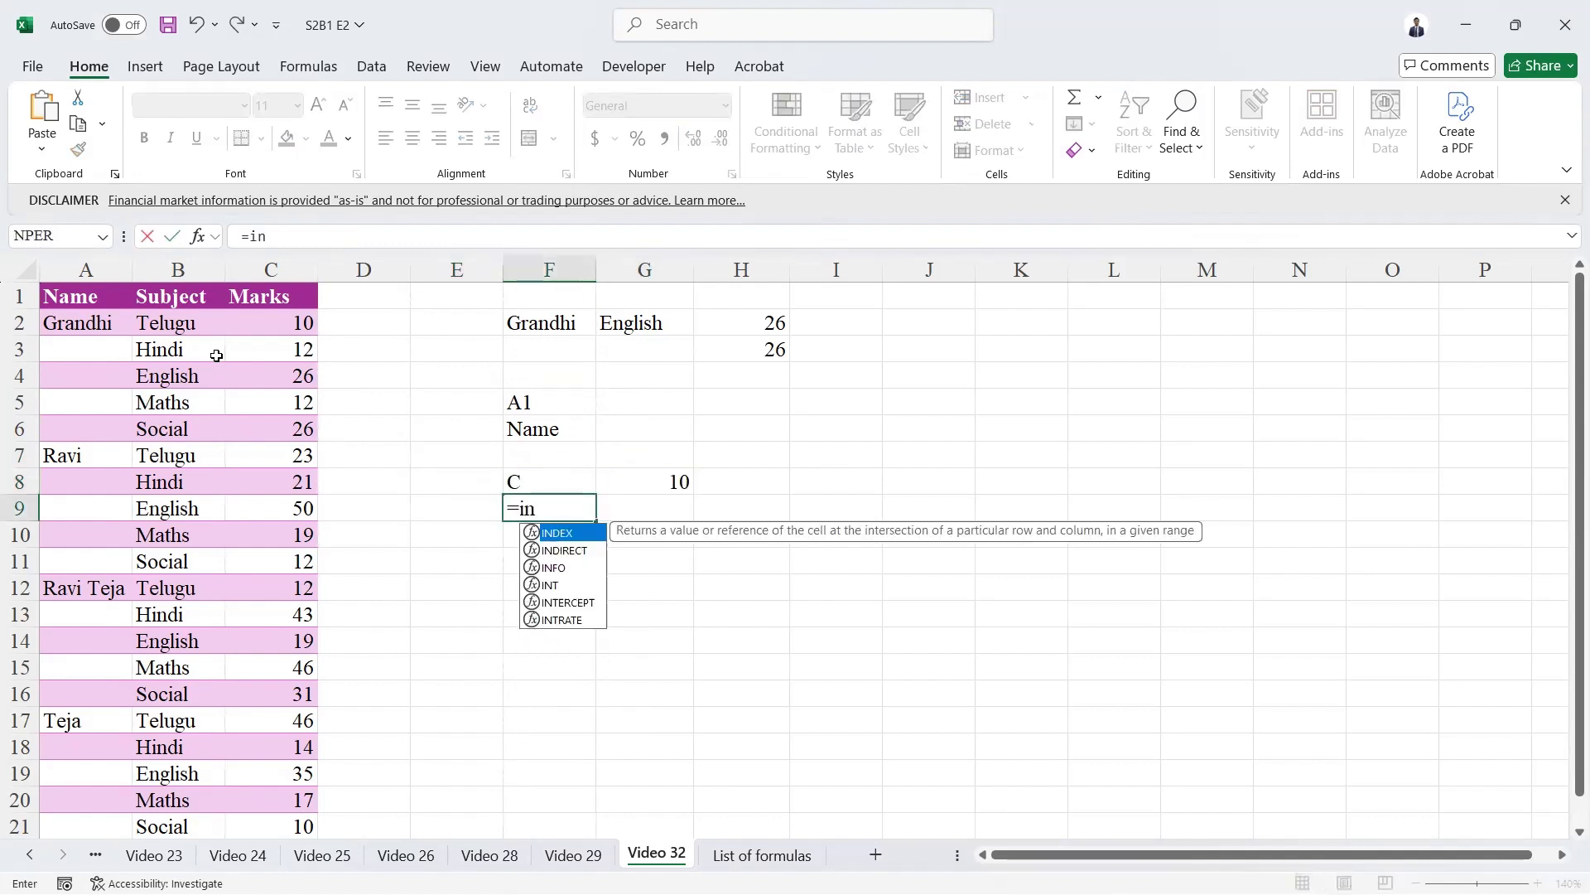
pyautogui.write('di')
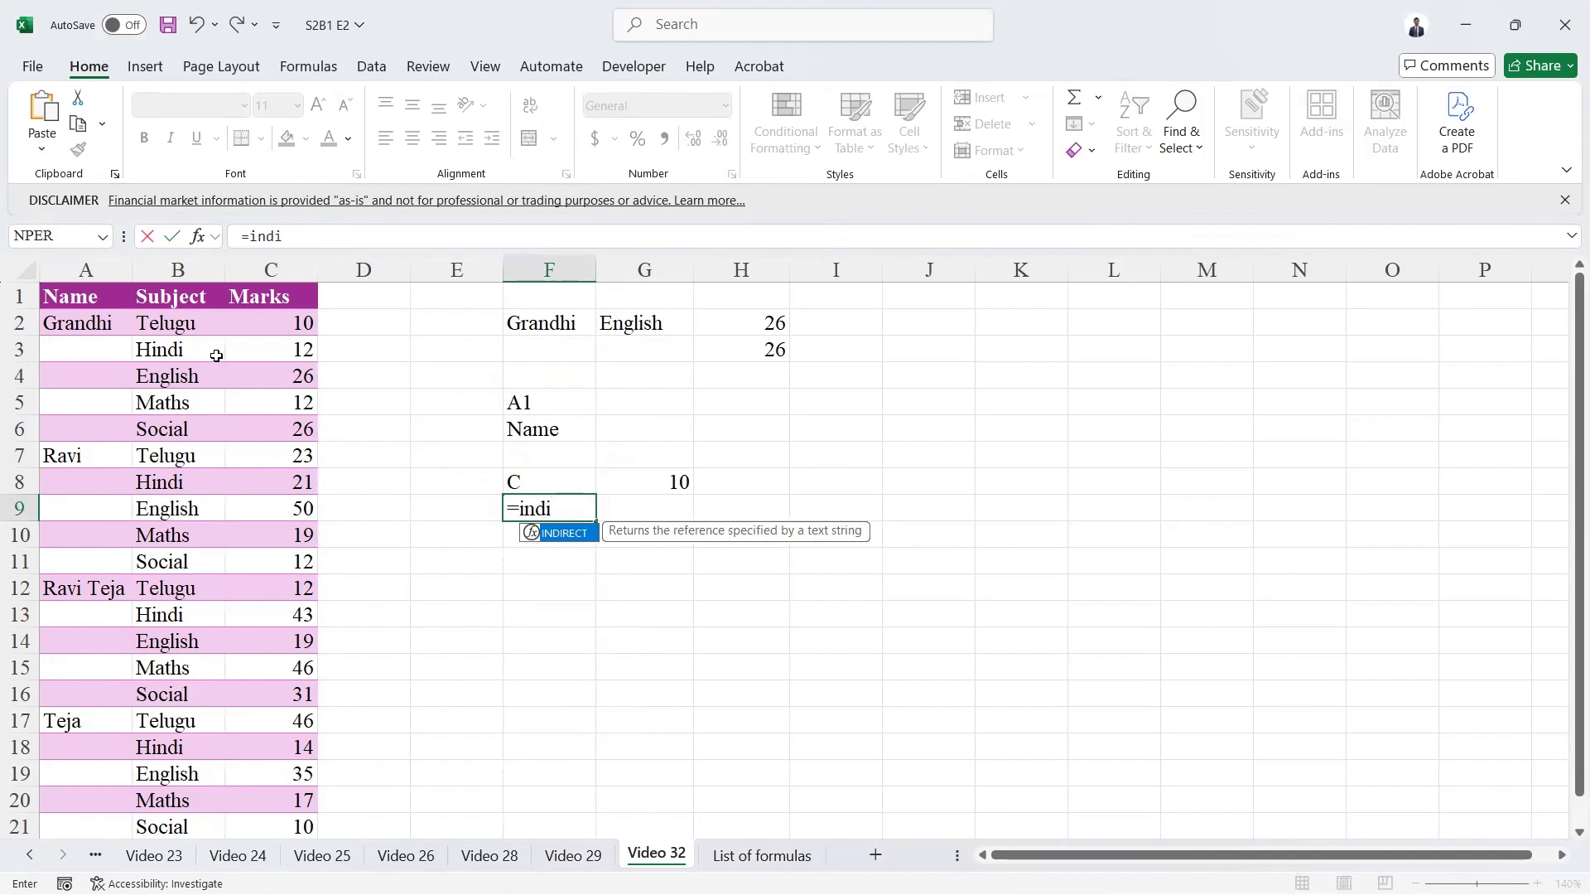
pyautogui.press('Tab')
pyautogui.press('Up')
pyautogui.write('&')
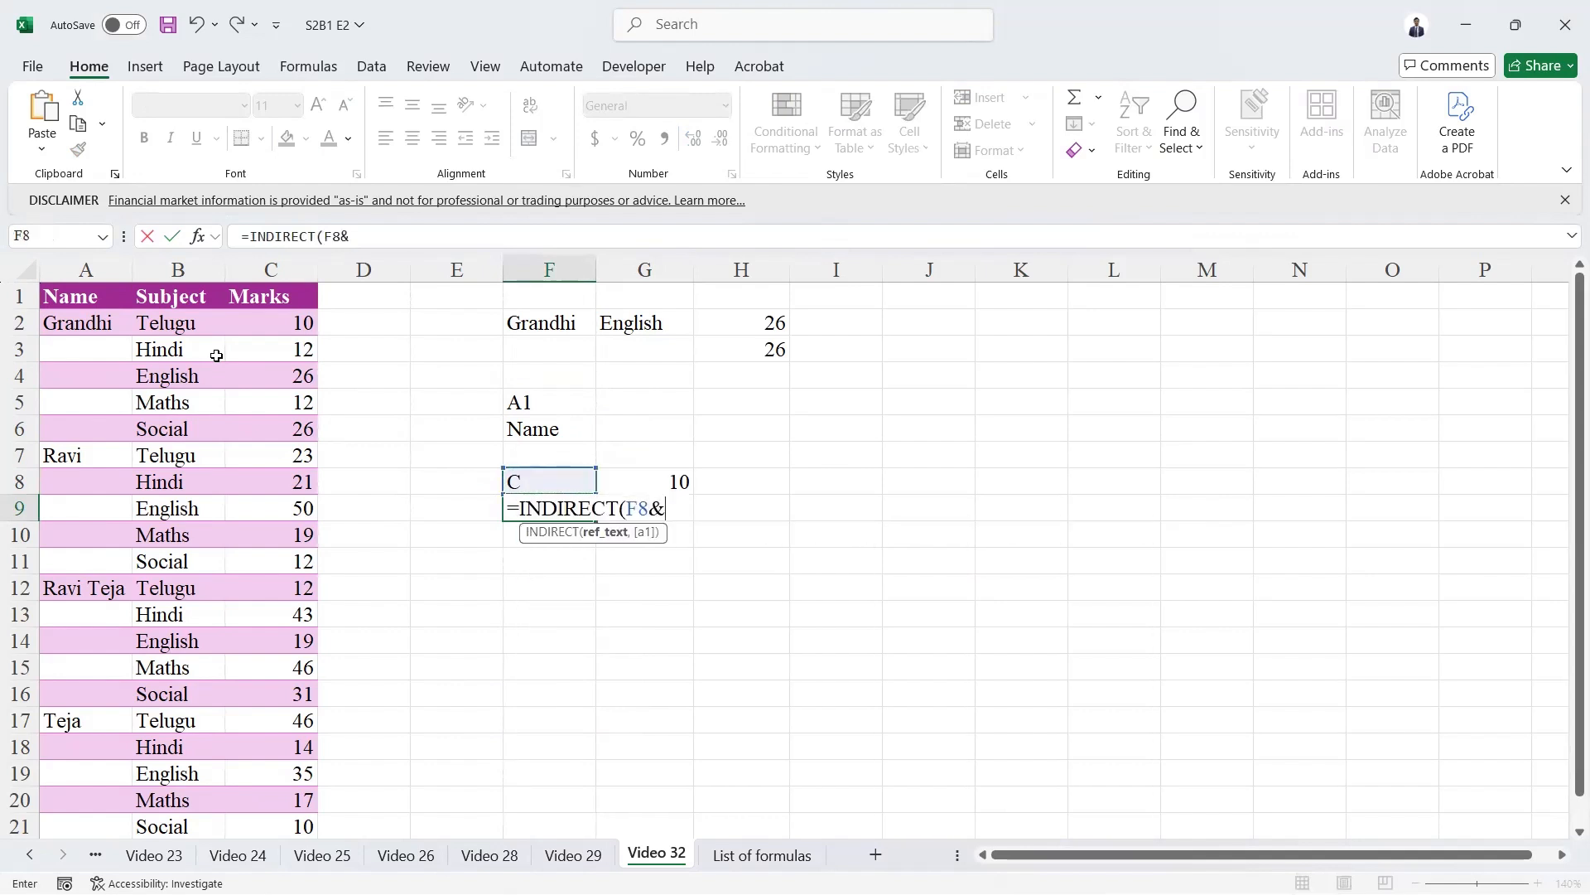
pyautogui.click(663, 475)
pyautogui.press('Return')
pyautogui.press('Up')
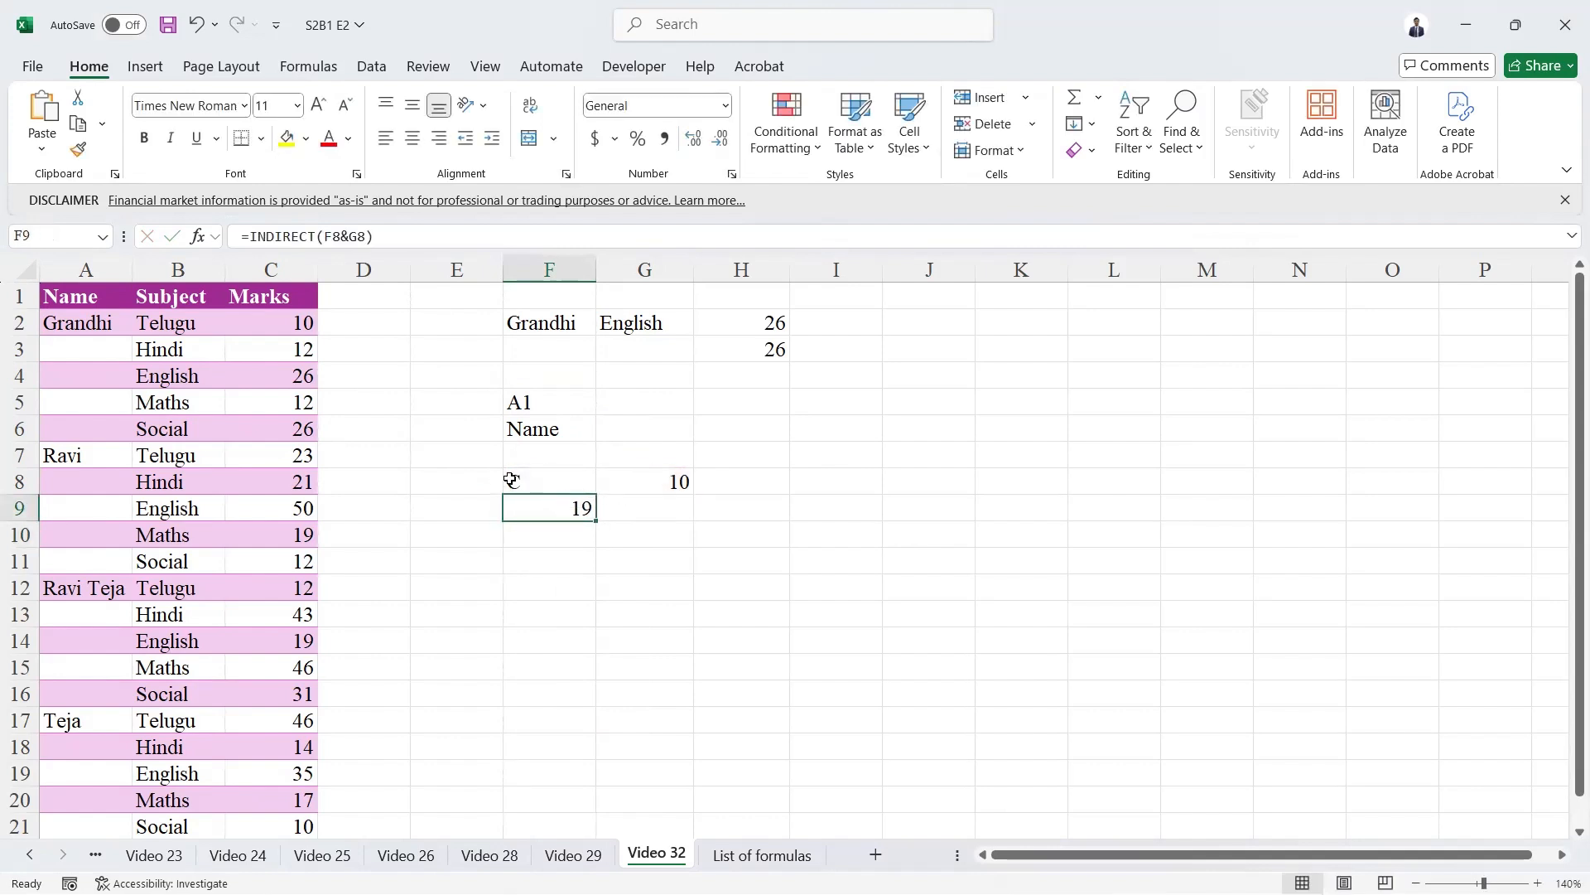
# Compare the INDIRECT formula in F9 with its inputs in F8:G8, the text reference in F5 and the target cell C10.
pyautogui.moveTo(511, 481); pyautogui.dragTo(675, 477)
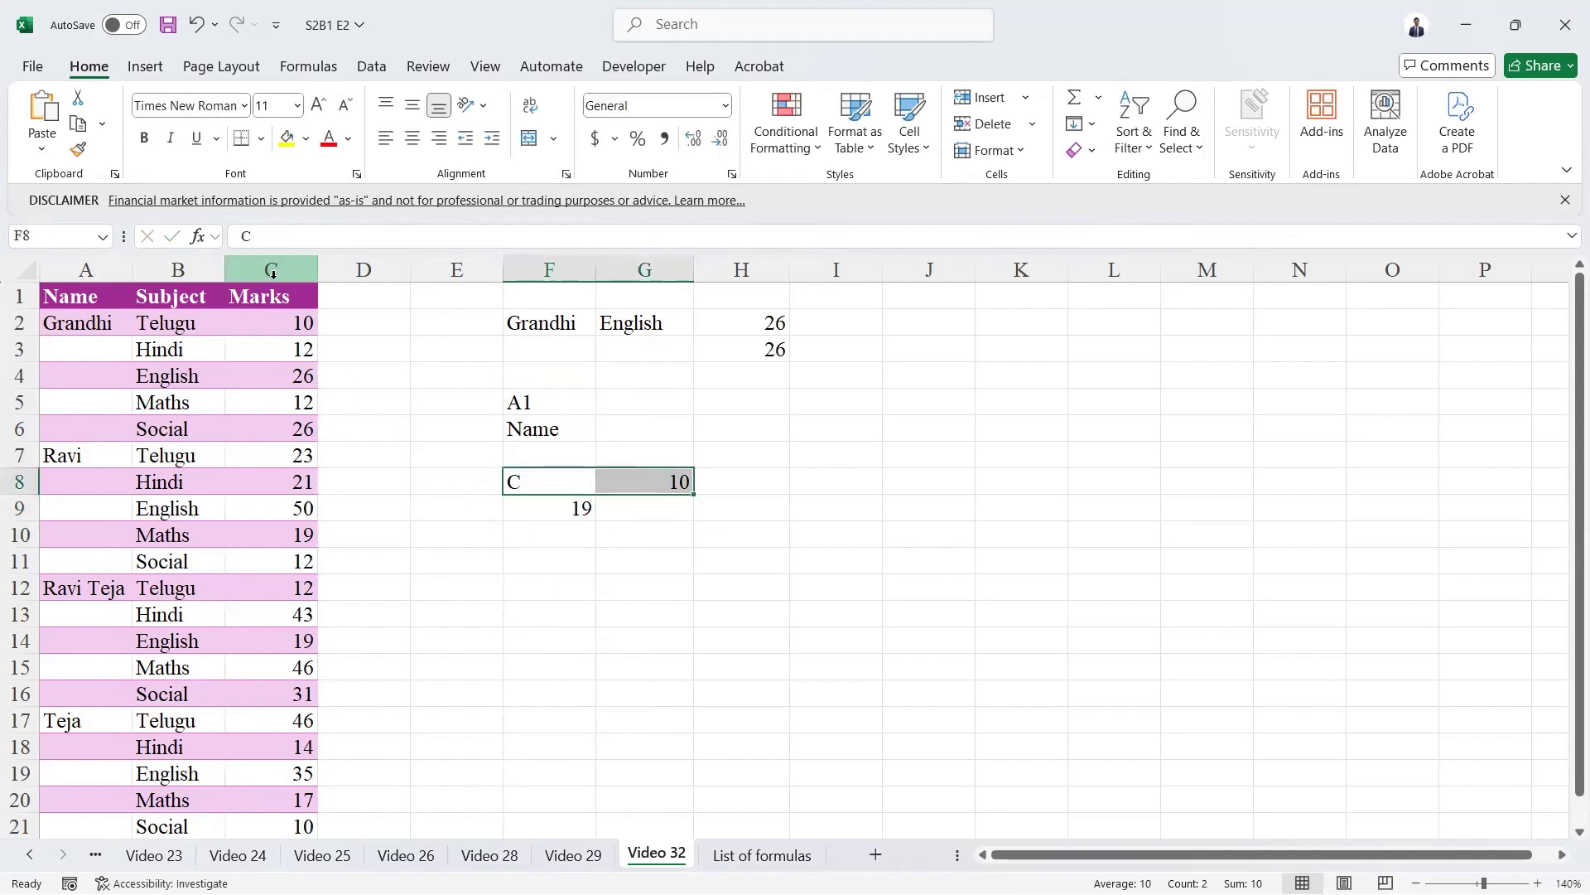
pyautogui.click(551, 507)
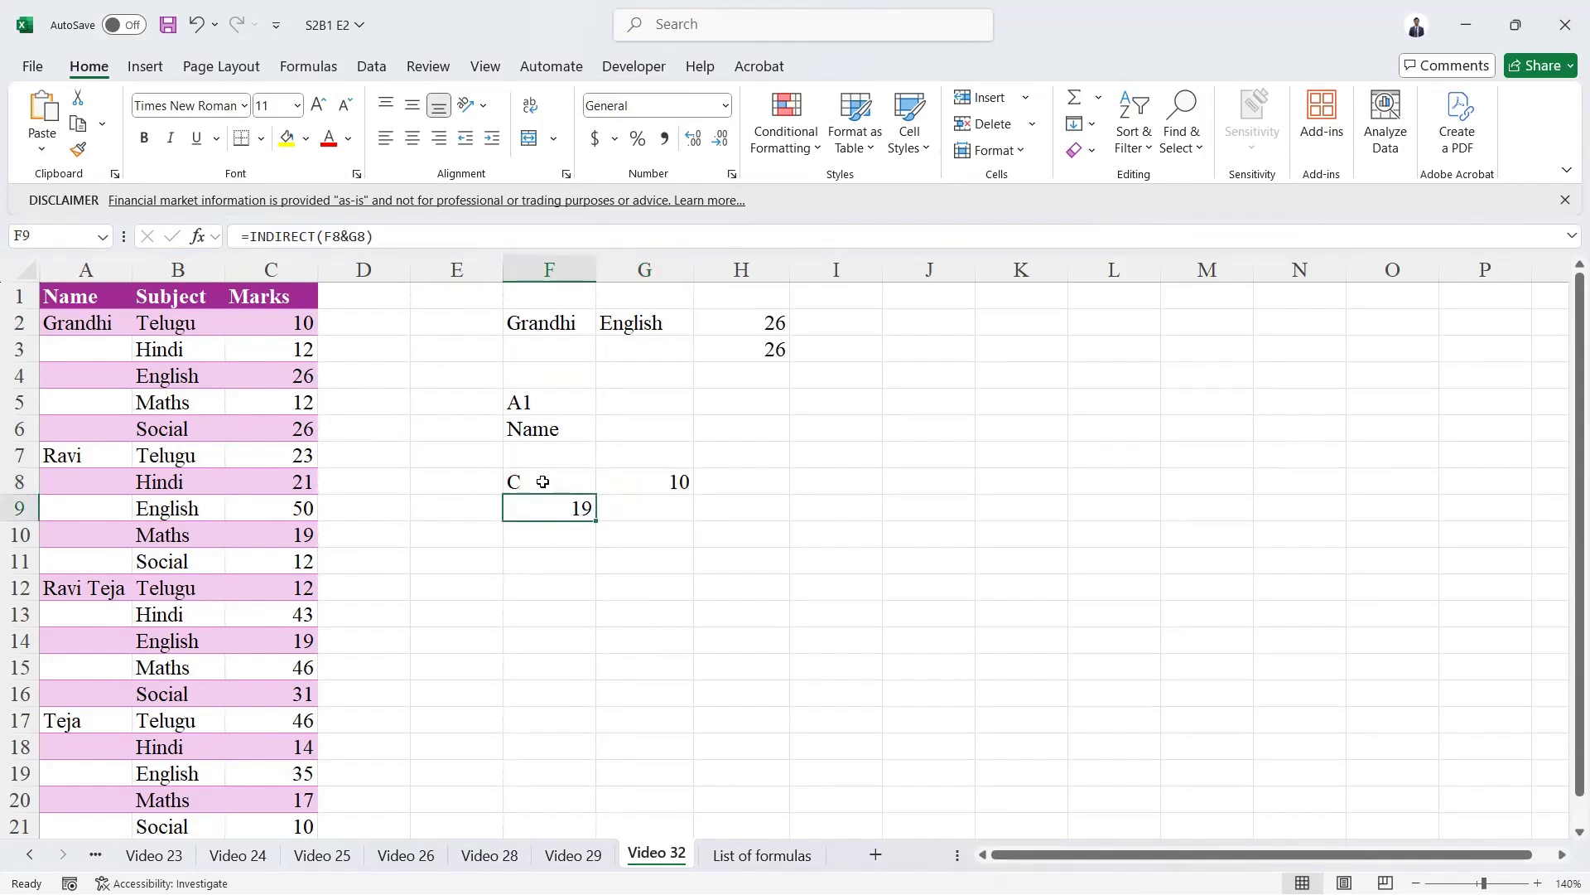
pyautogui.moveTo(532, 480); pyautogui.dragTo(631, 492)
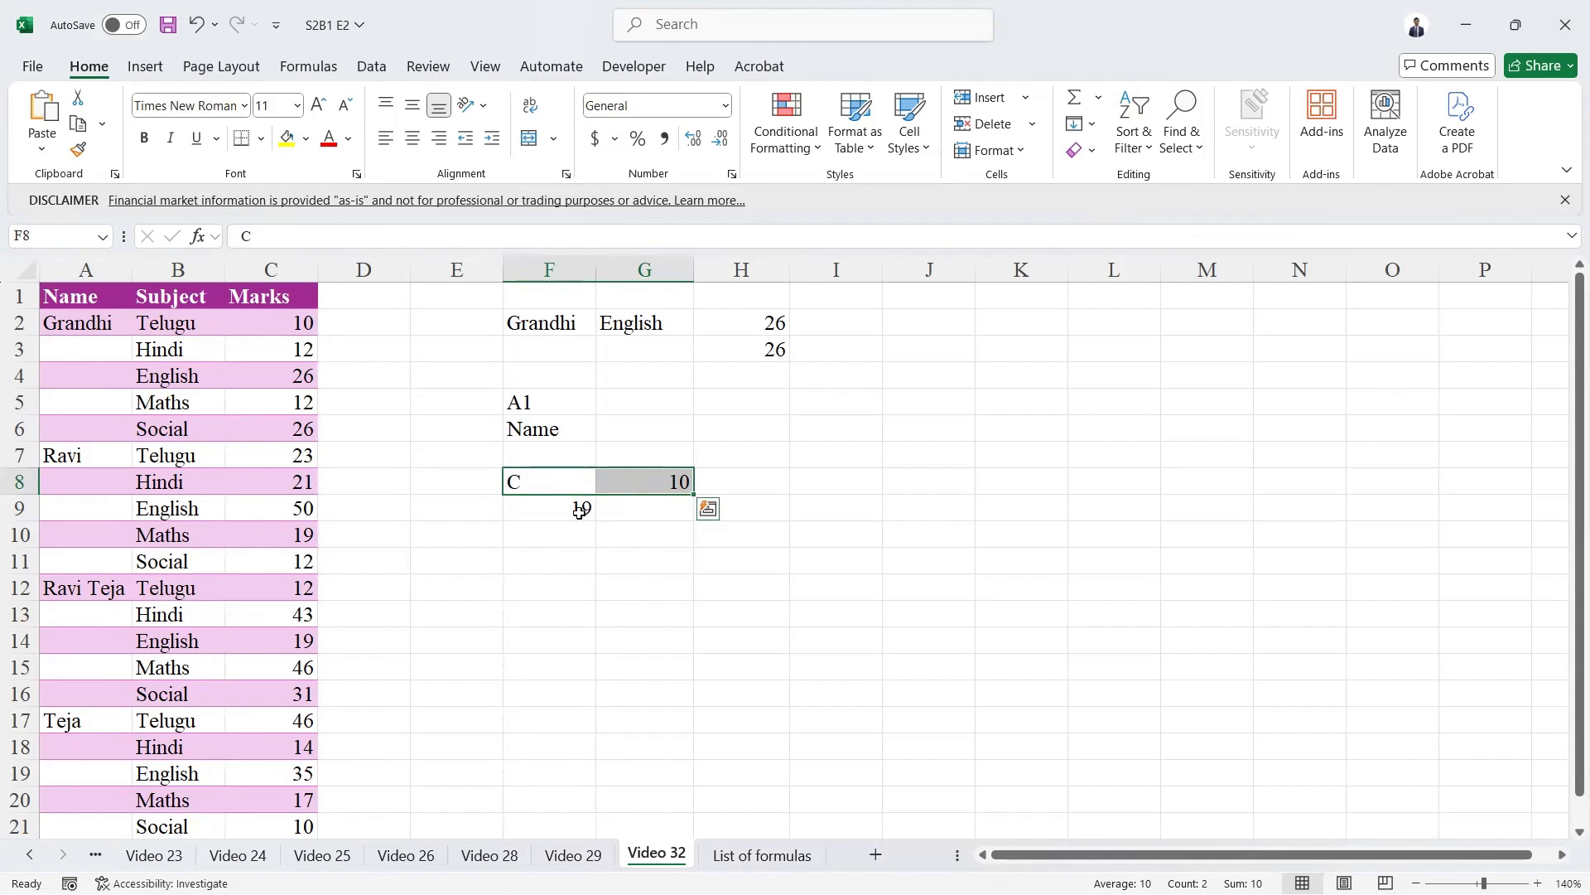
pyautogui.click(534, 511)
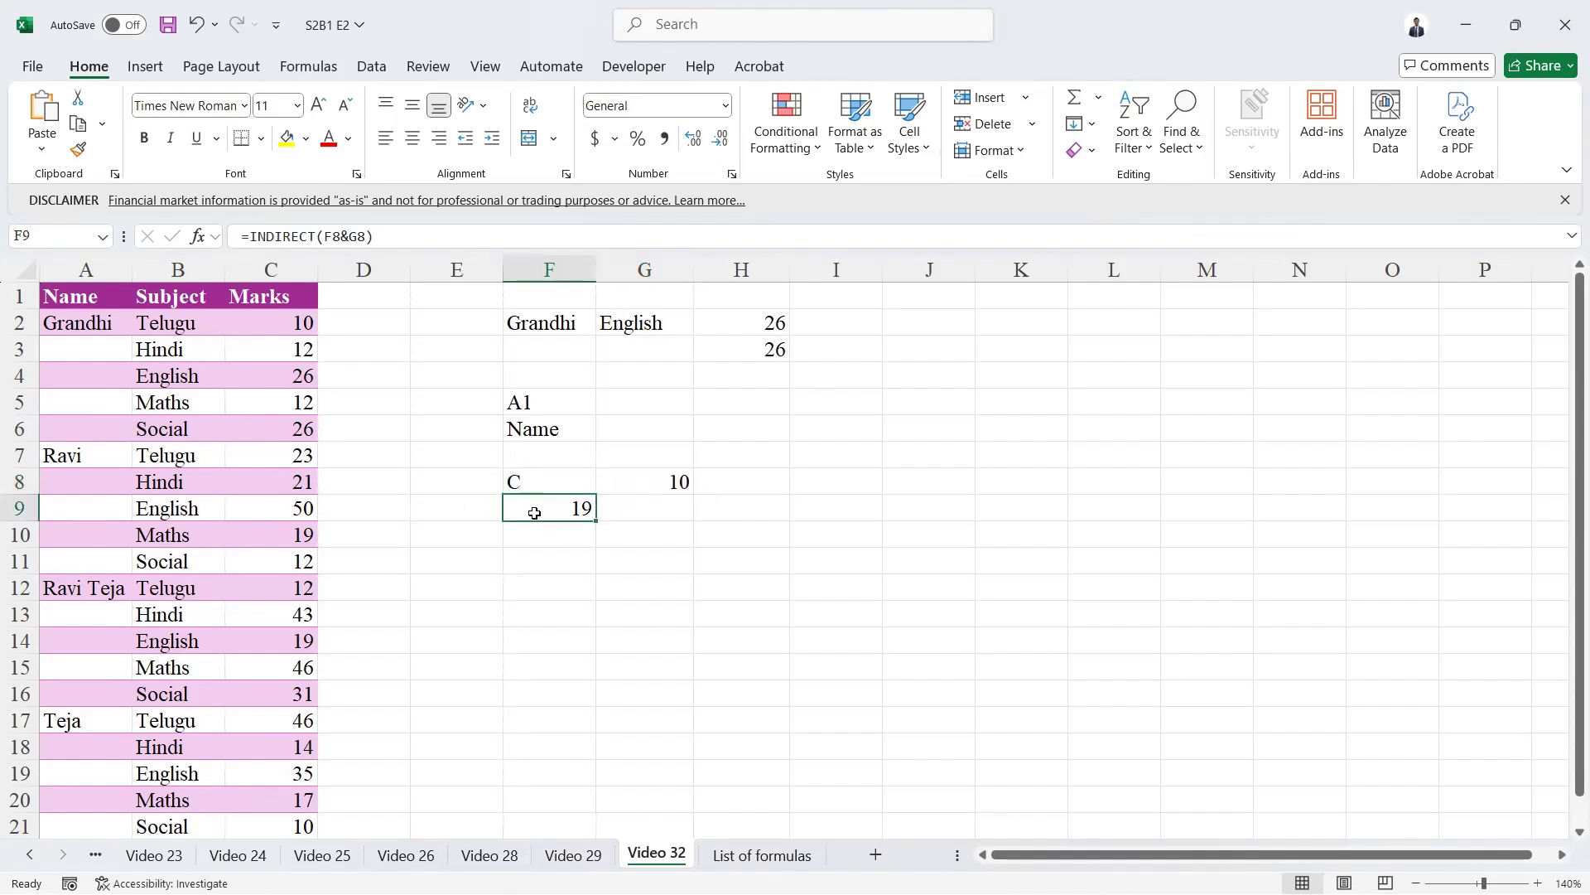
pyautogui.click(518, 411)
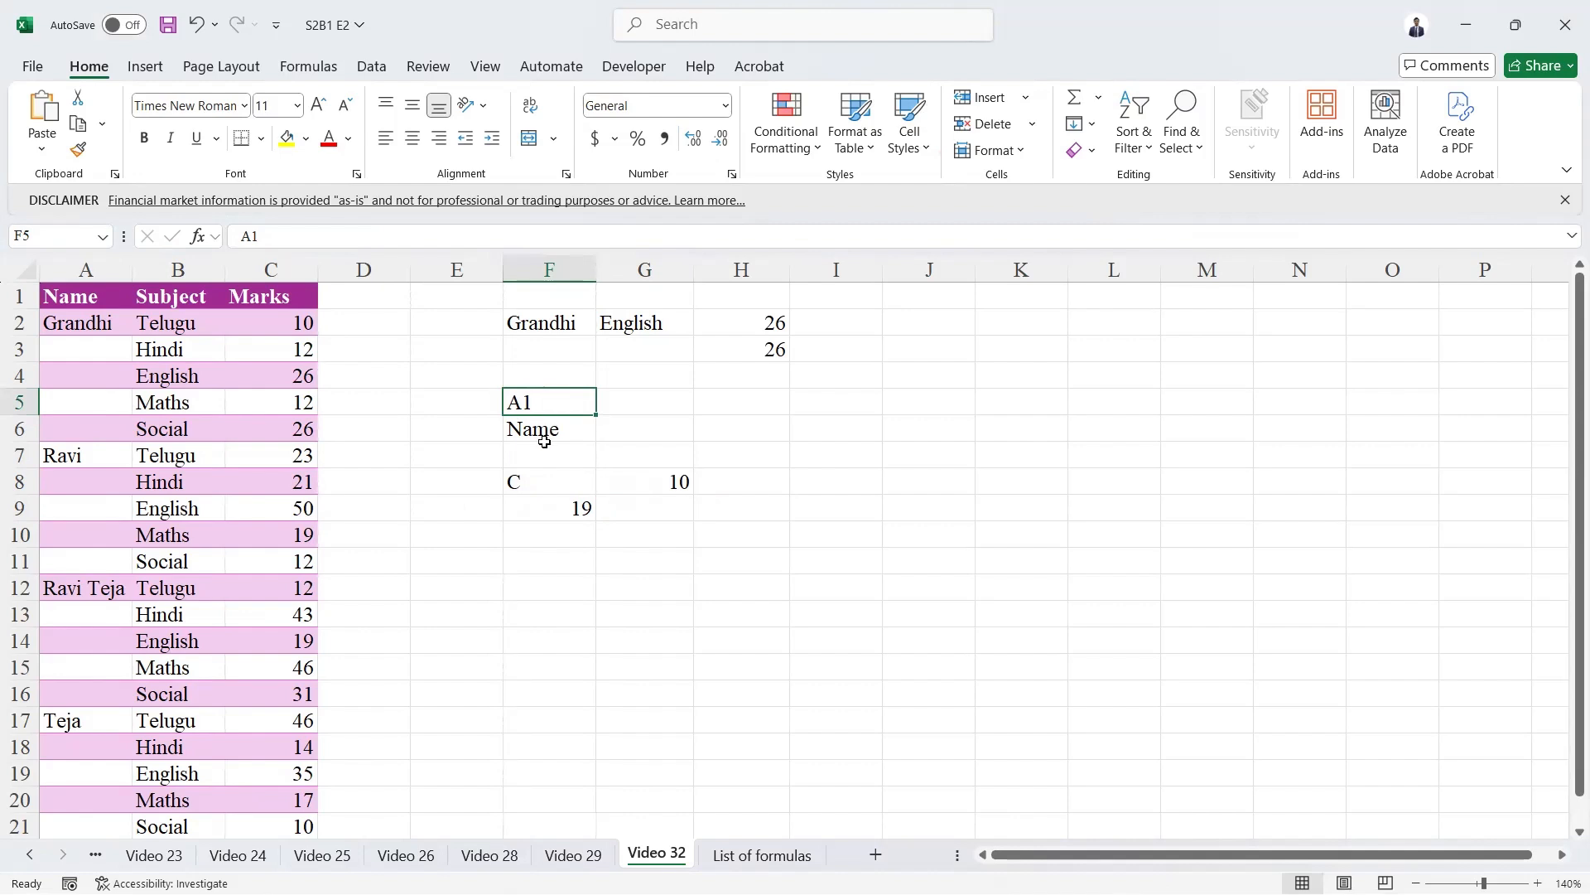
pyautogui.click(536, 514)
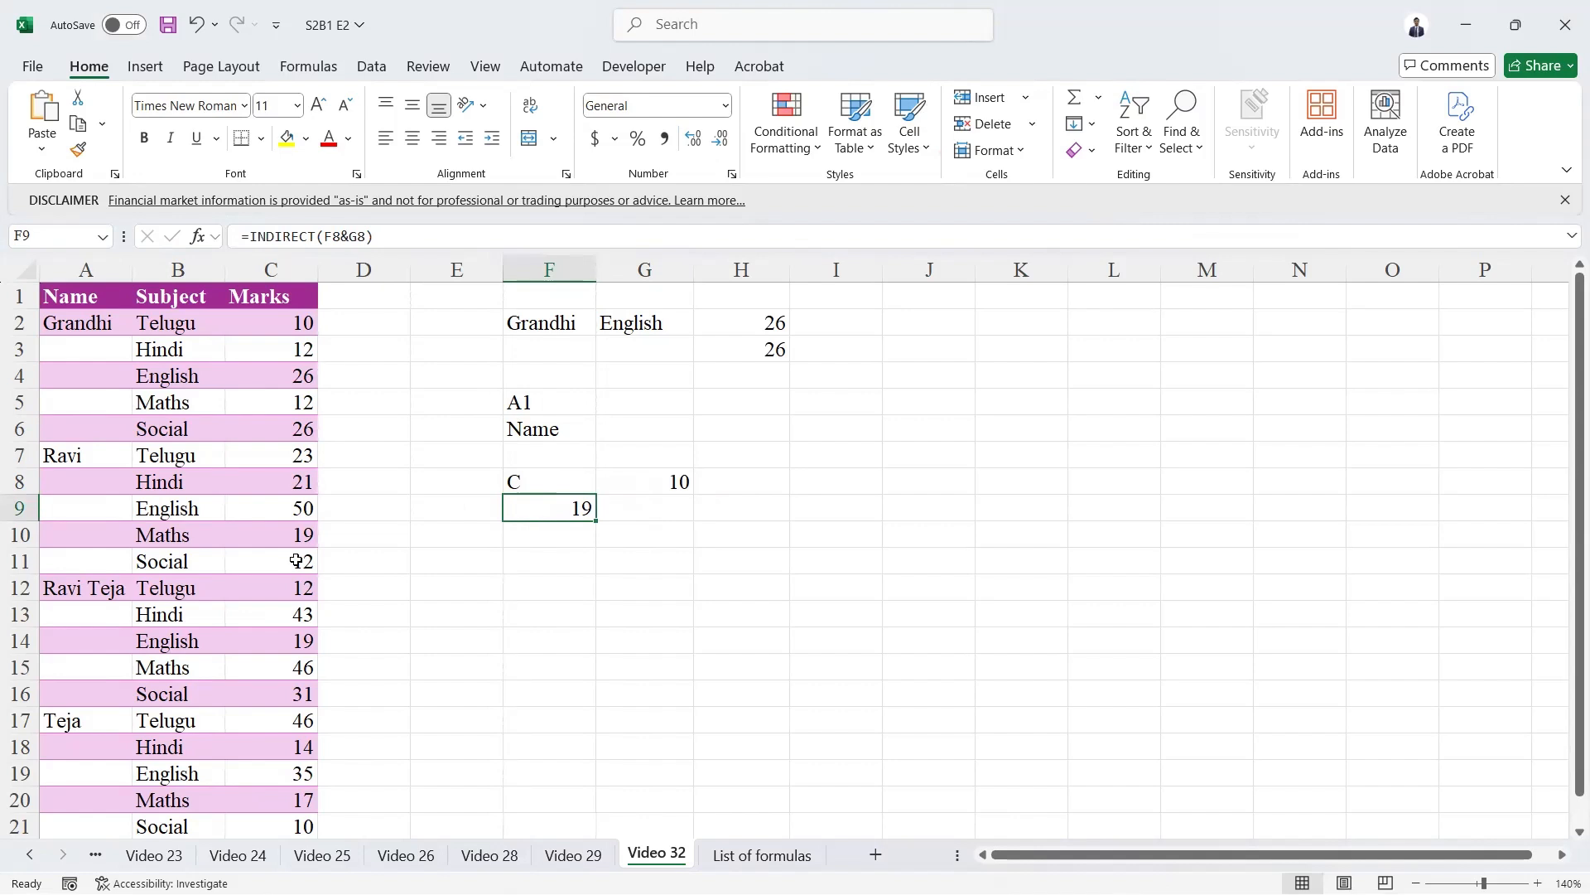
pyautogui.click(261, 529)
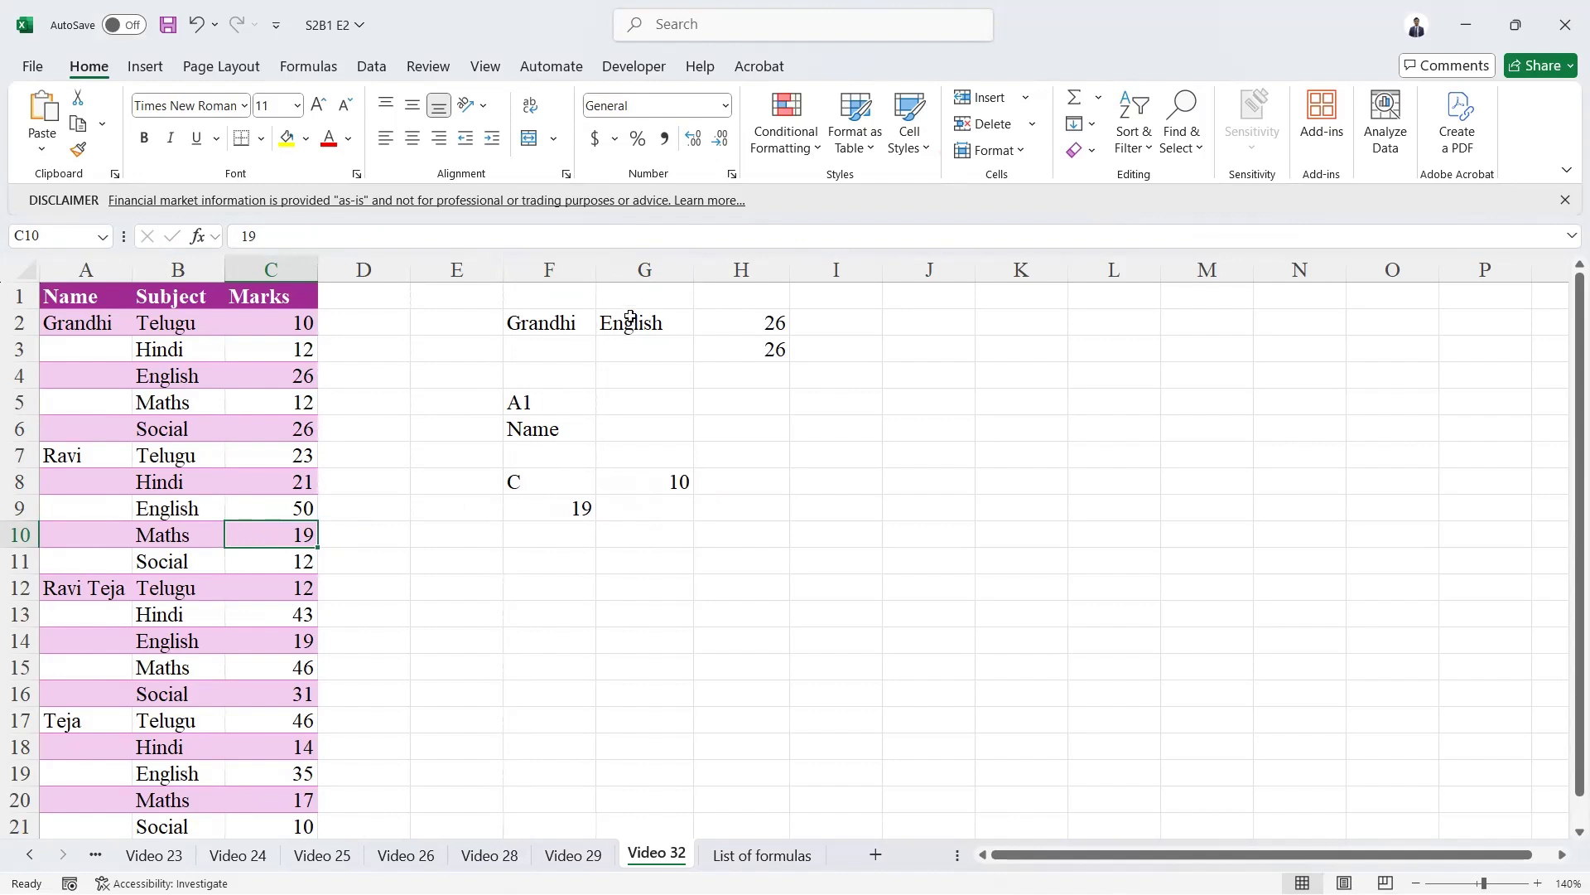
# Review the marks table, the first two students' blocks A2:C6 and A7:C11, and the VLOOKUP formula in H2.
pyautogui.moveTo(116, 296); pyautogui.dragTo(286, 799)
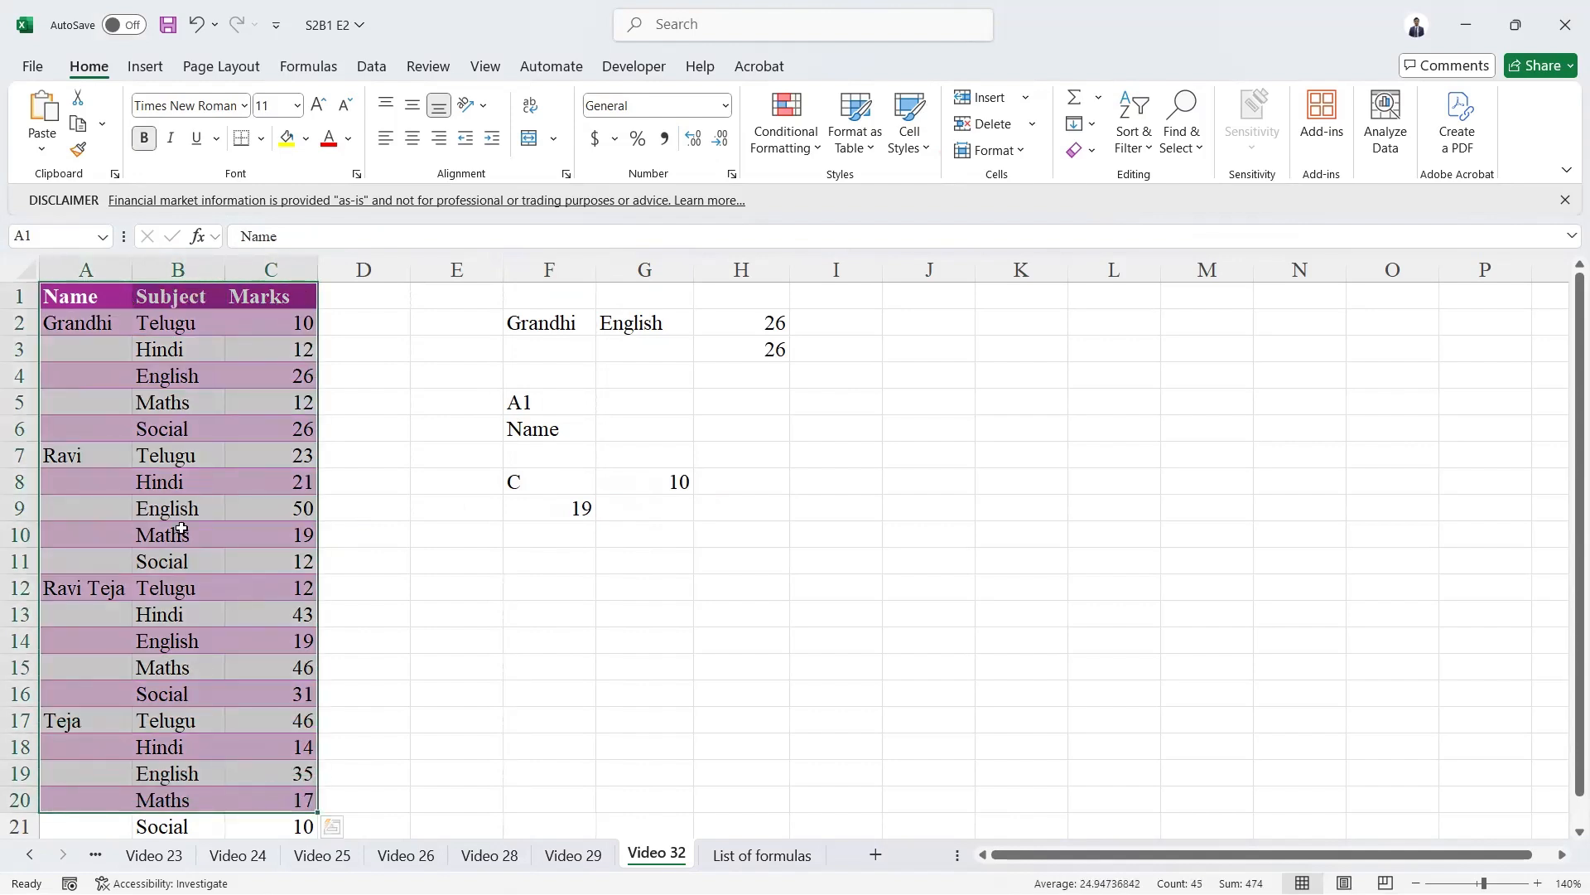
pyautogui.moveTo(76, 324); pyautogui.dragTo(276, 426)
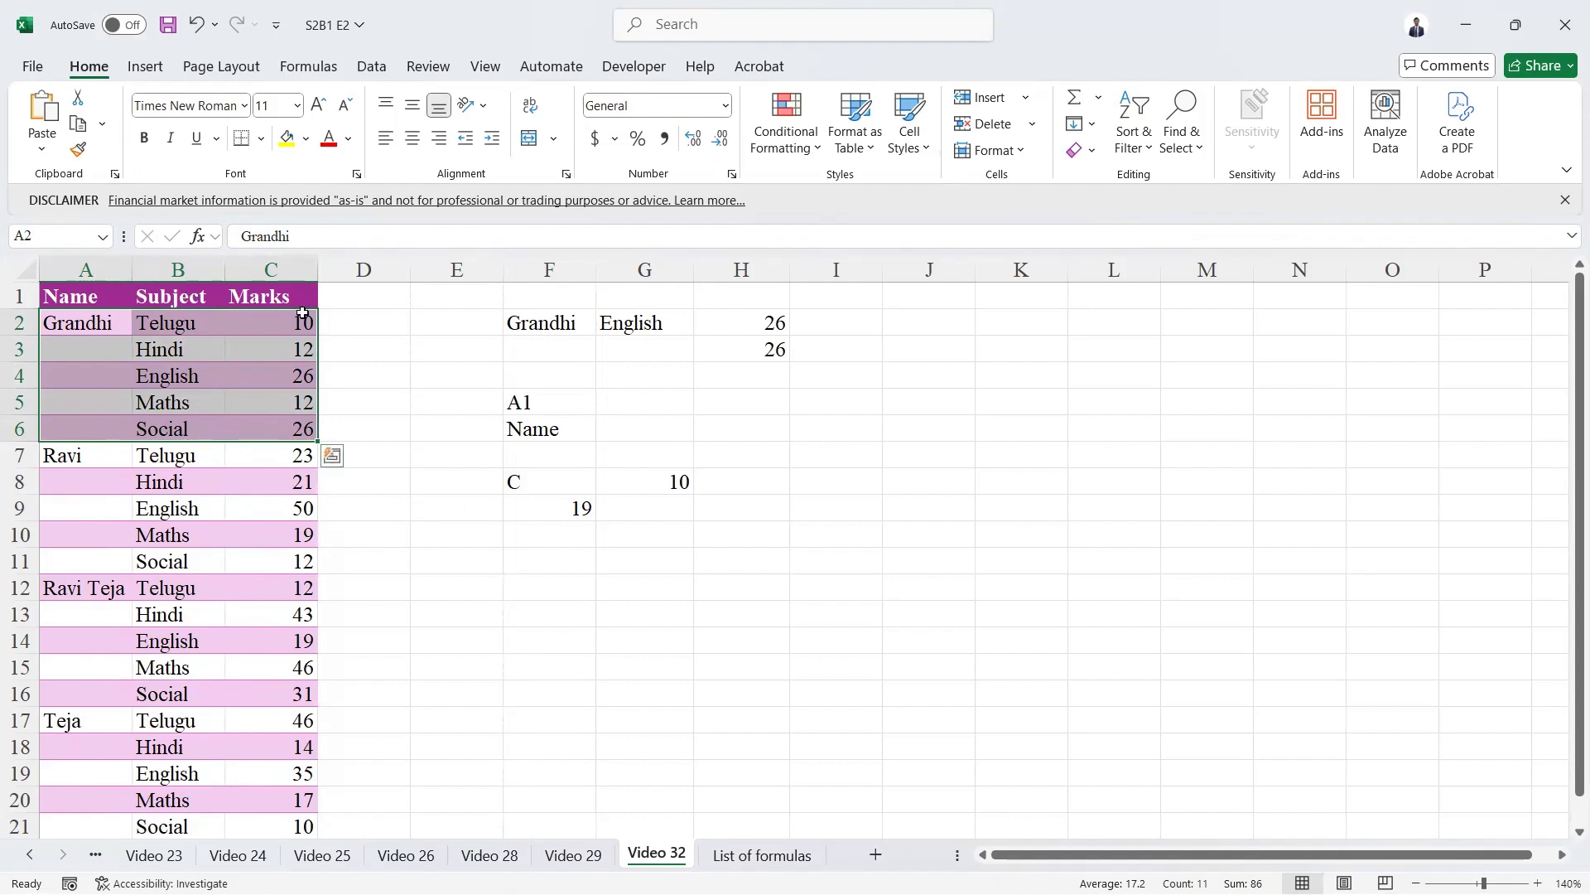
pyautogui.moveTo(99, 454); pyautogui.dragTo(296, 565)
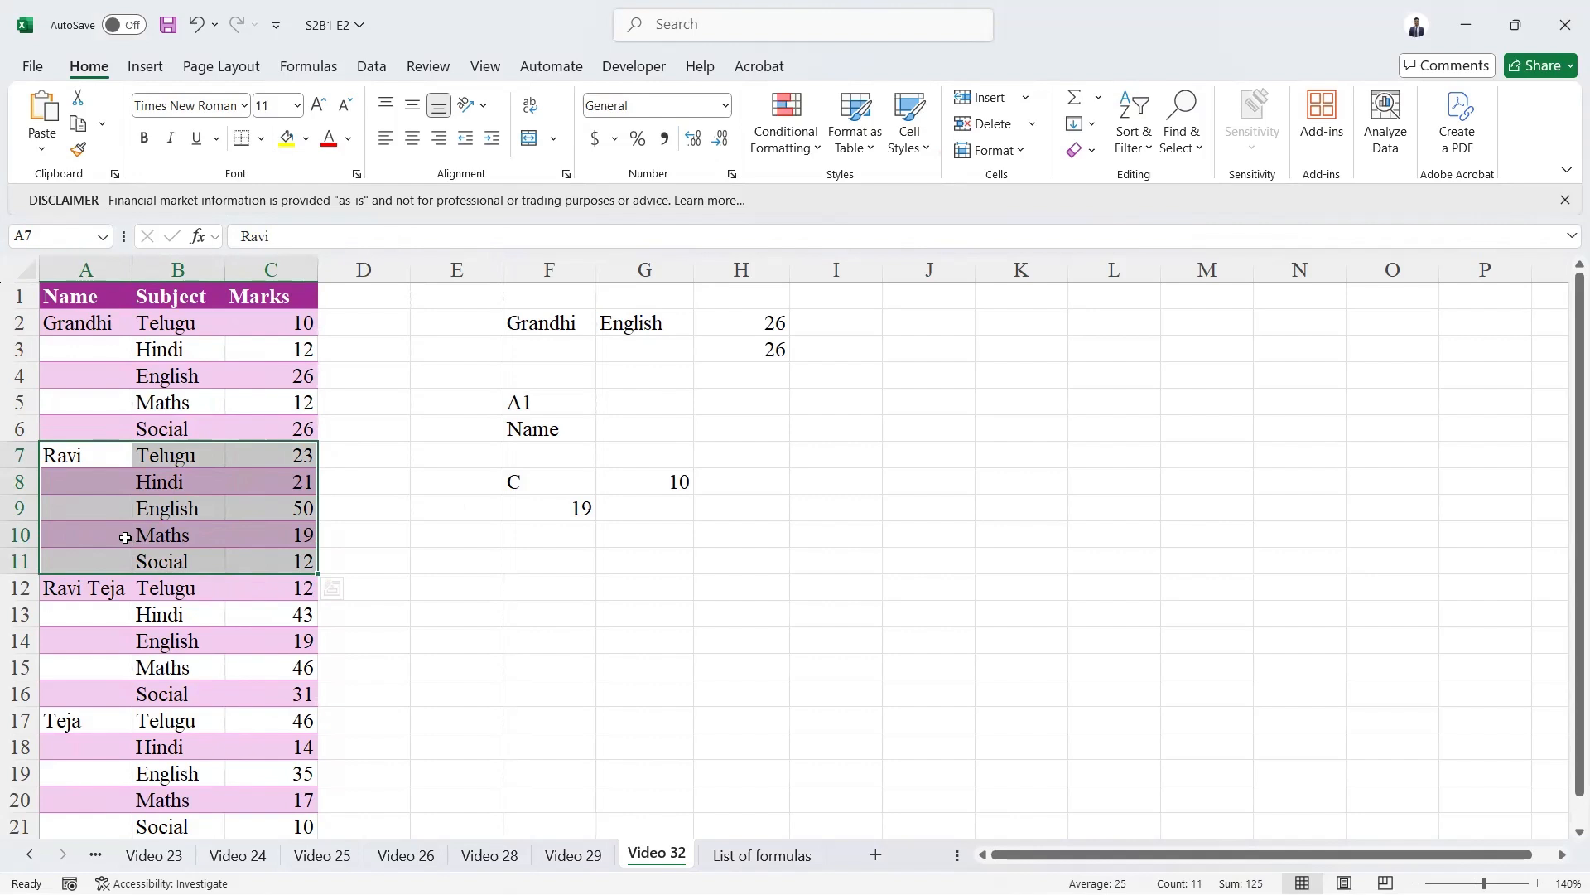
pyautogui.click(721, 320)
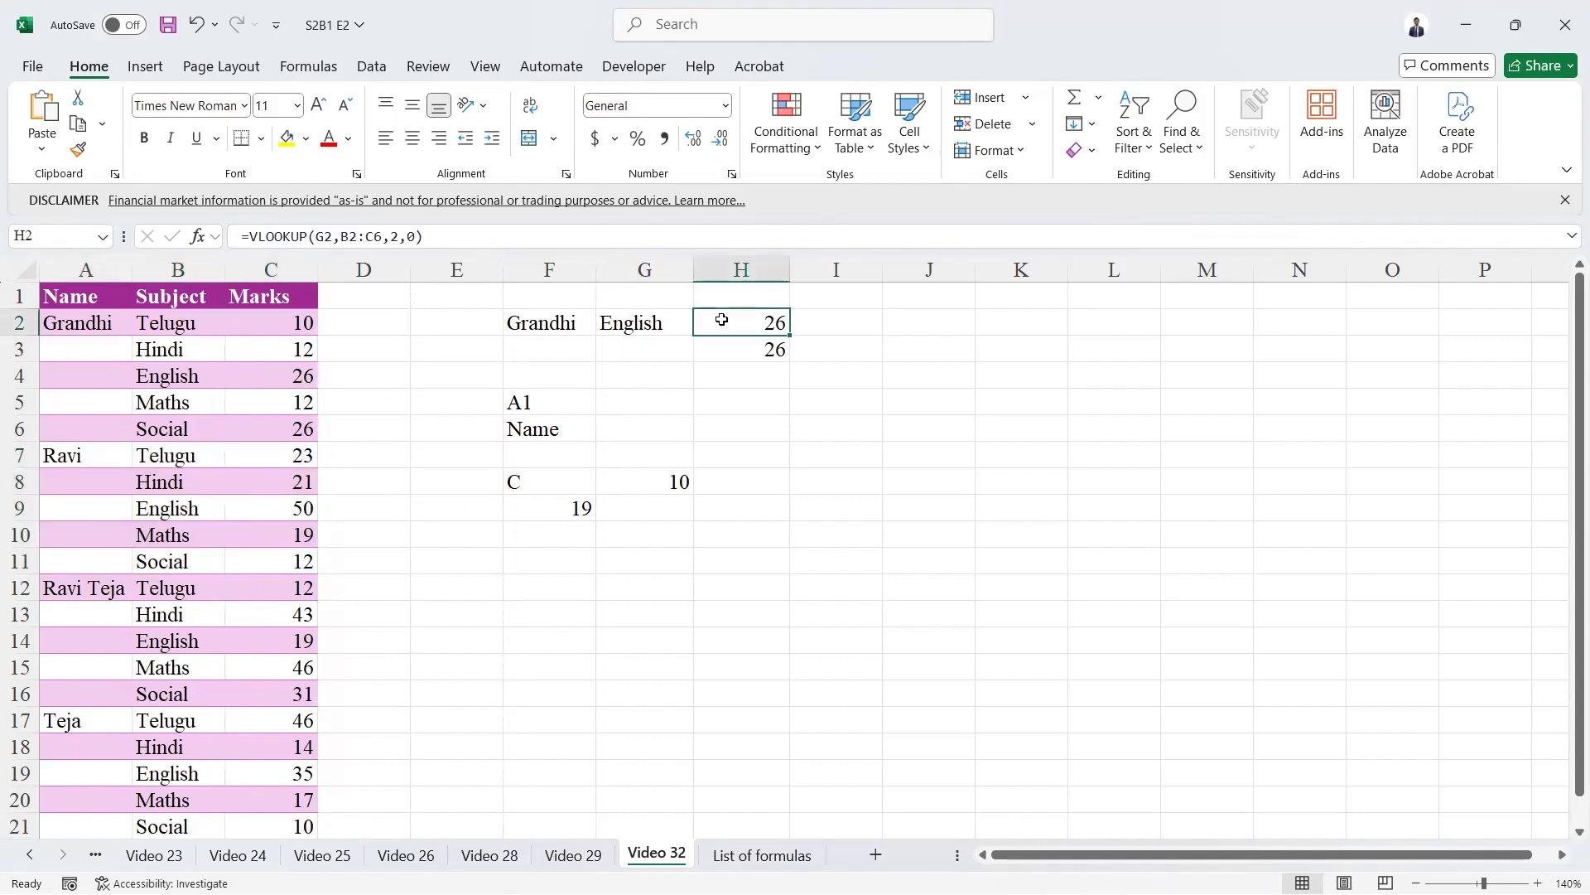
# Try the subjects Maths and Social in the dropdown cell G2 to test the lookup.
pyautogui.click(669, 323)
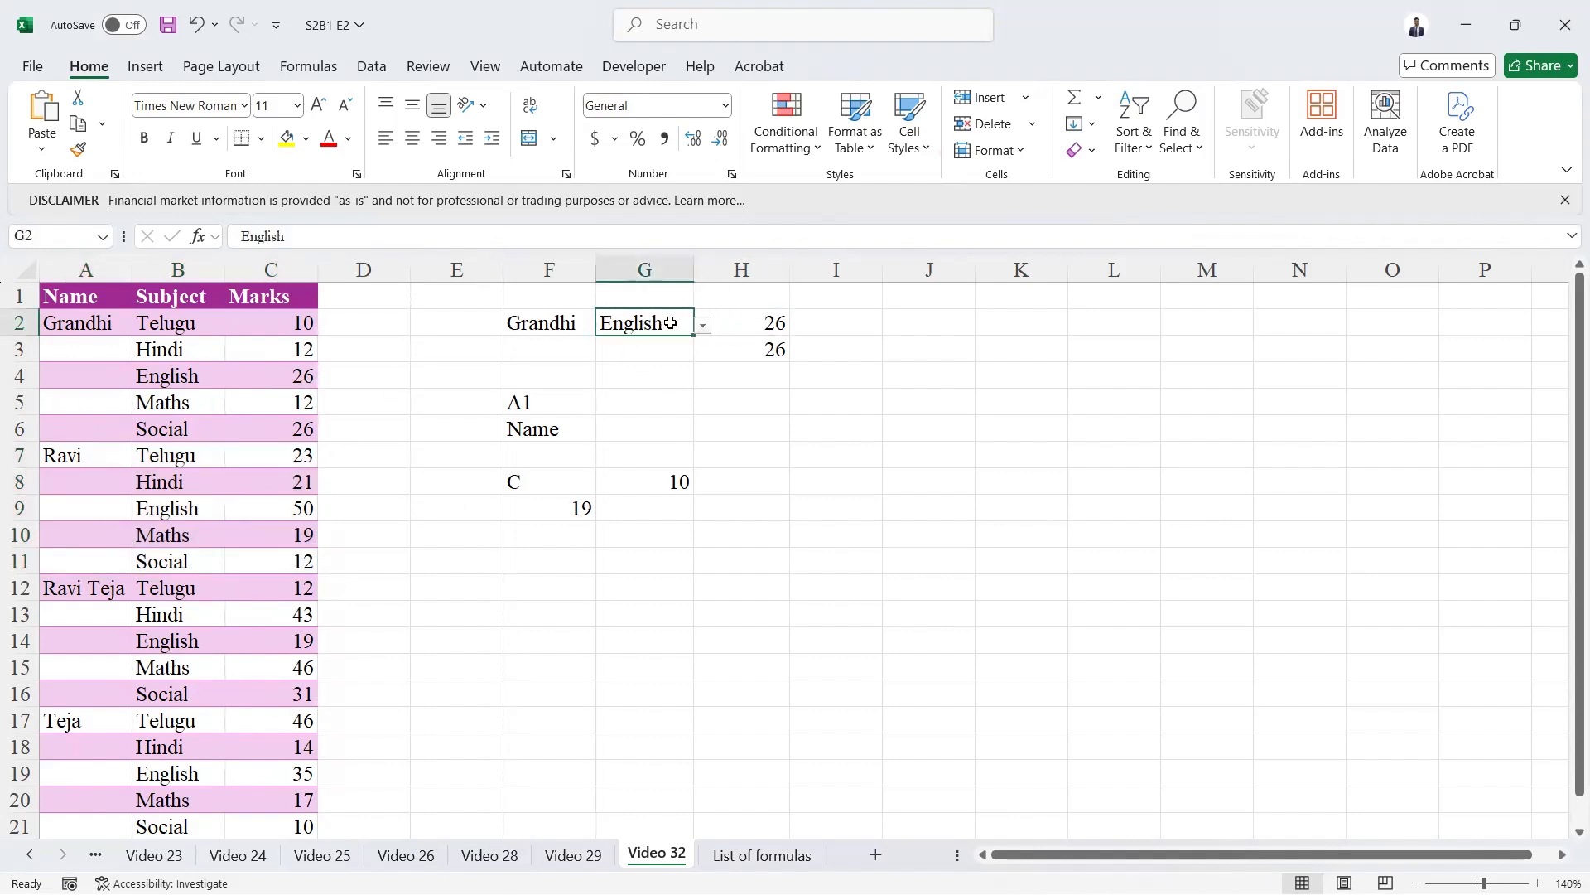
pyautogui.hotkey('alt', 'Down')
pyautogui.press('Down')
pyautogui.press('Return')
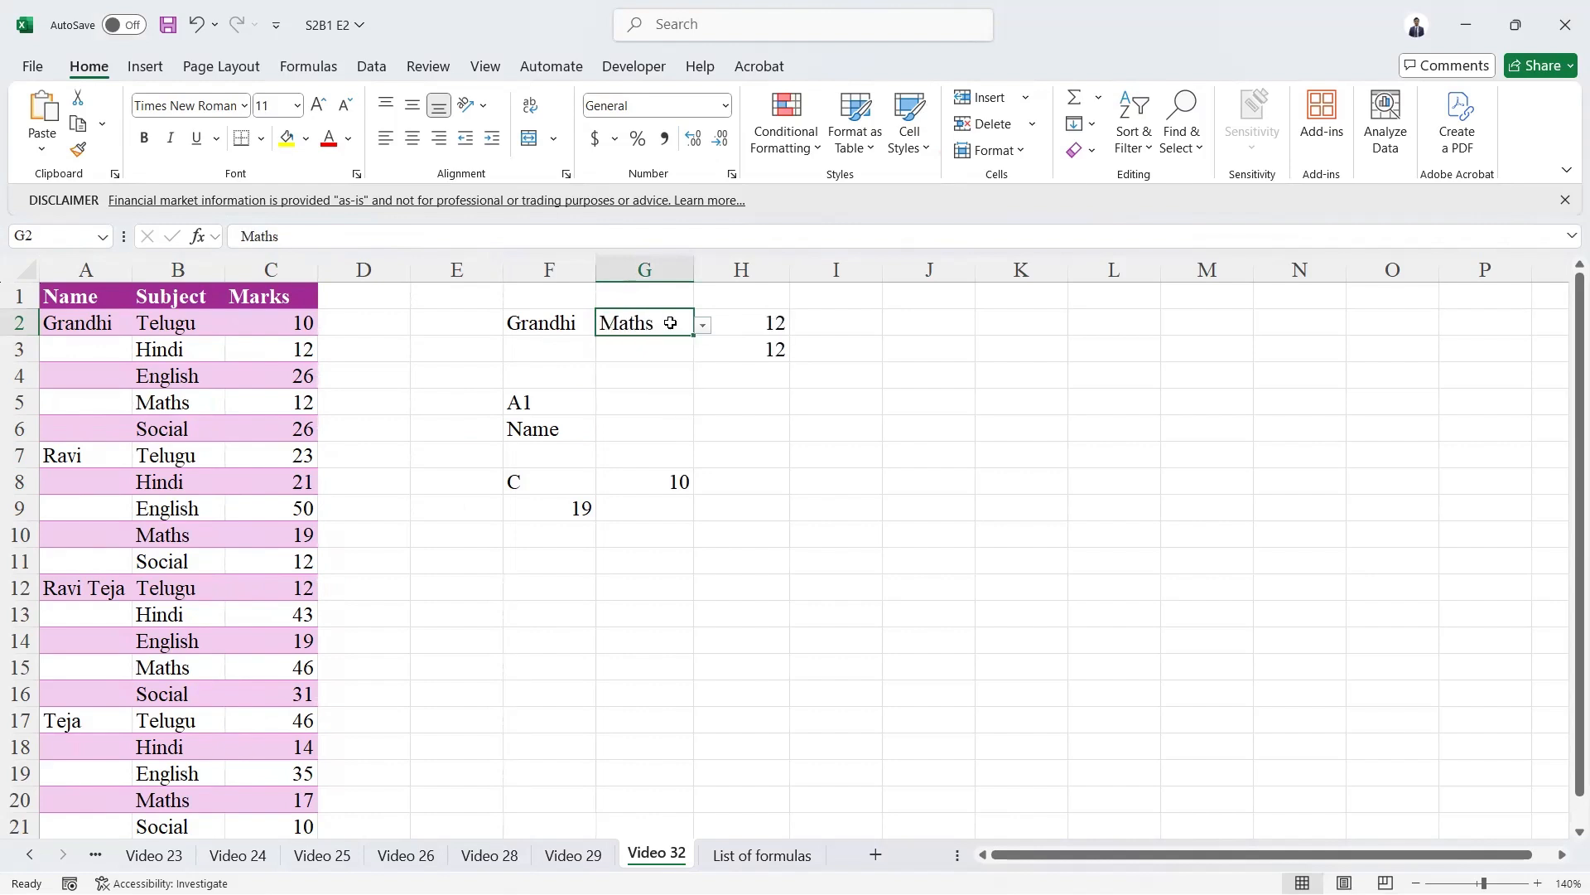
pyautogui.hotkey('alt', 'Down')
pyautogui.press('Down')
pyautogui.press('Return')
# Set the subject in dropdown cell G2 to Hindi.
pyautogui.hotkey('alt', 'Down')
pyautogui.press('Up')
pyautogui.press('Up')
pyautogui.press('Up')
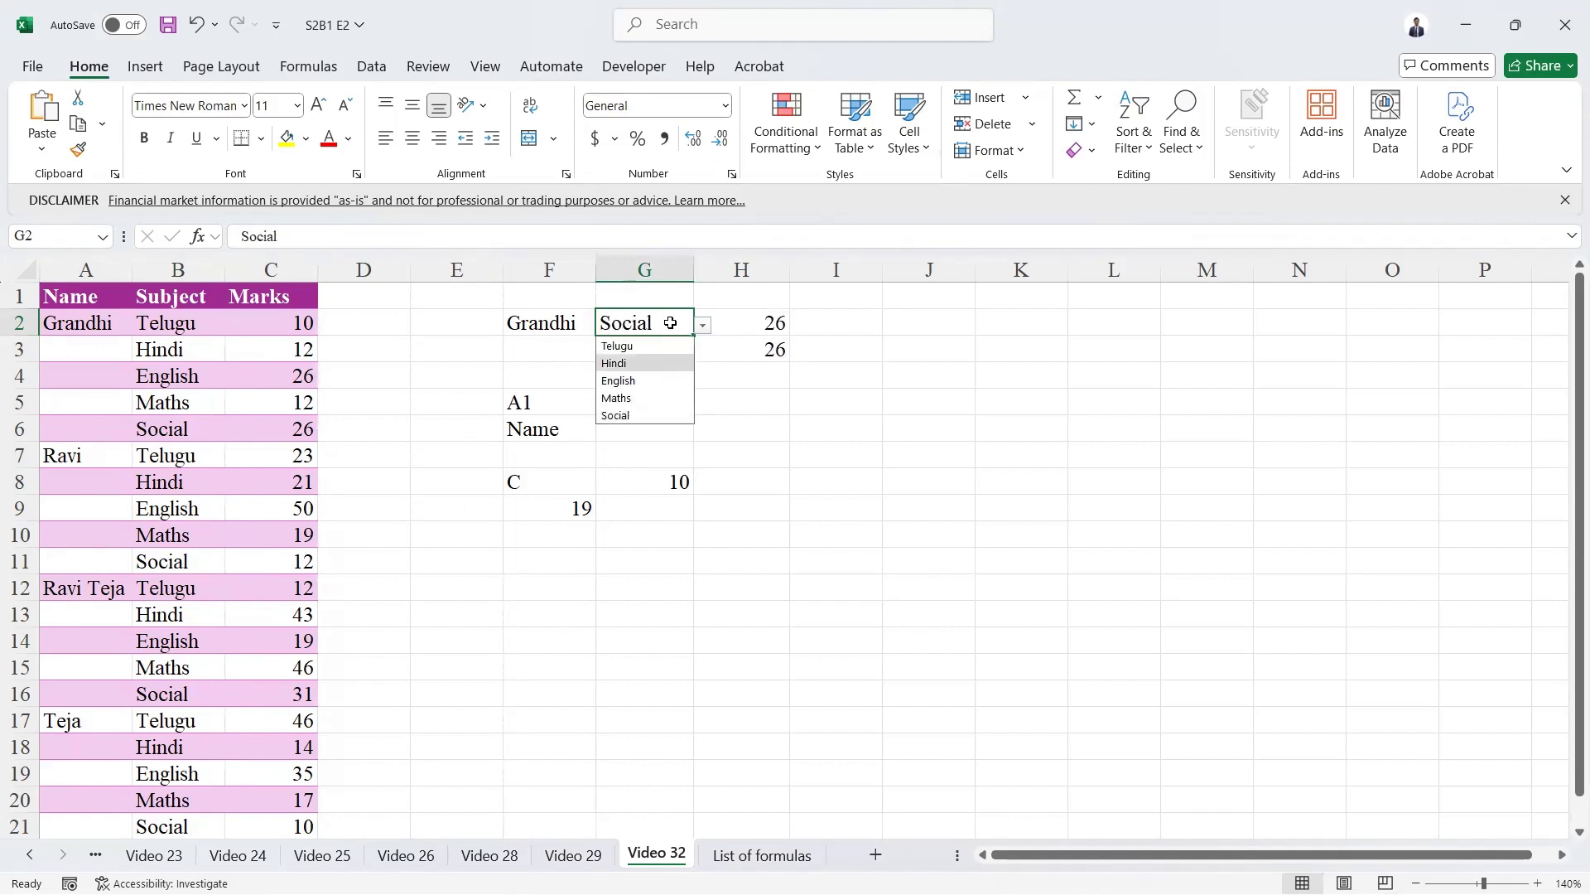
pyautogui.press('Return')
pyautogui.press('Right')
pyautogui.press('Left')
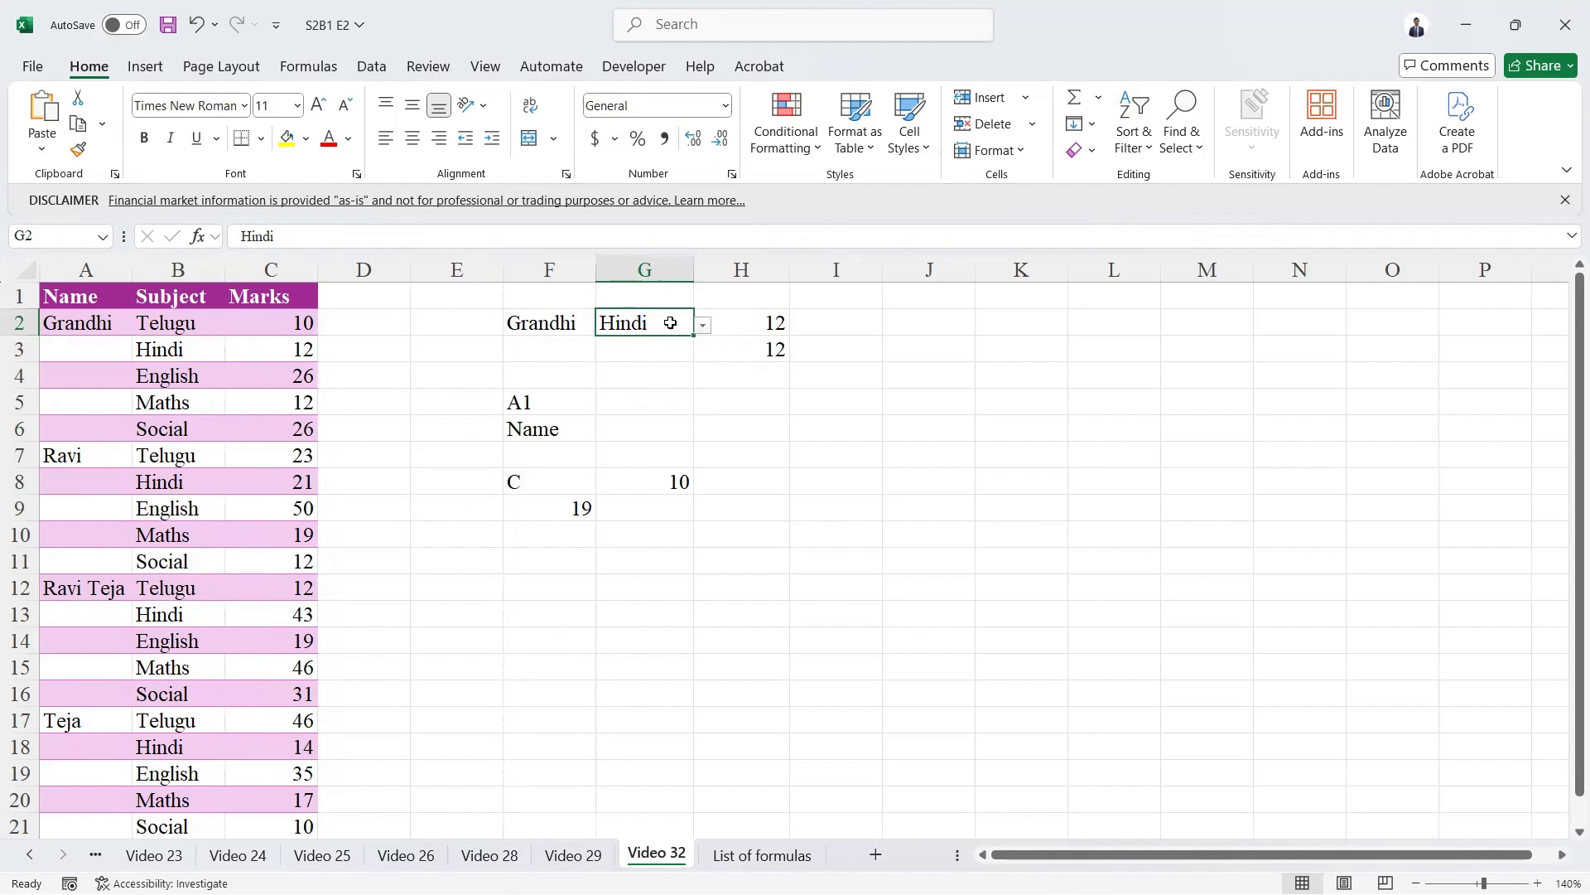
# Set dropdown cell F2 to the second student in the list and check the VLOOKUP formula in H2.
pyautogui.press('Left')
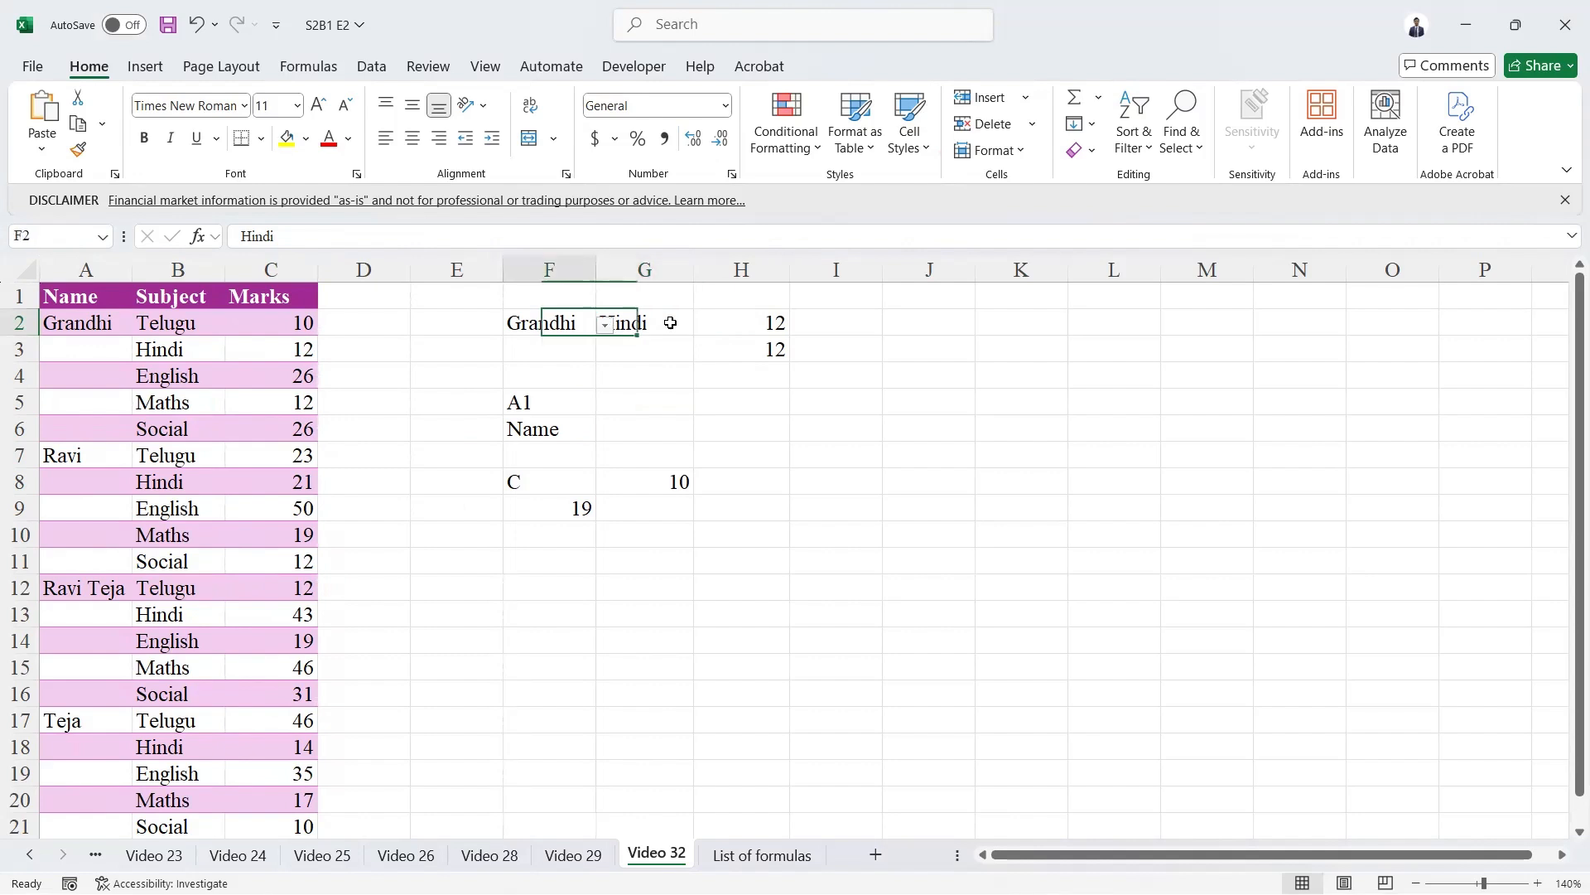
pyautogui.hotkey('alt', 'Down')
pyautogui.press('Down')
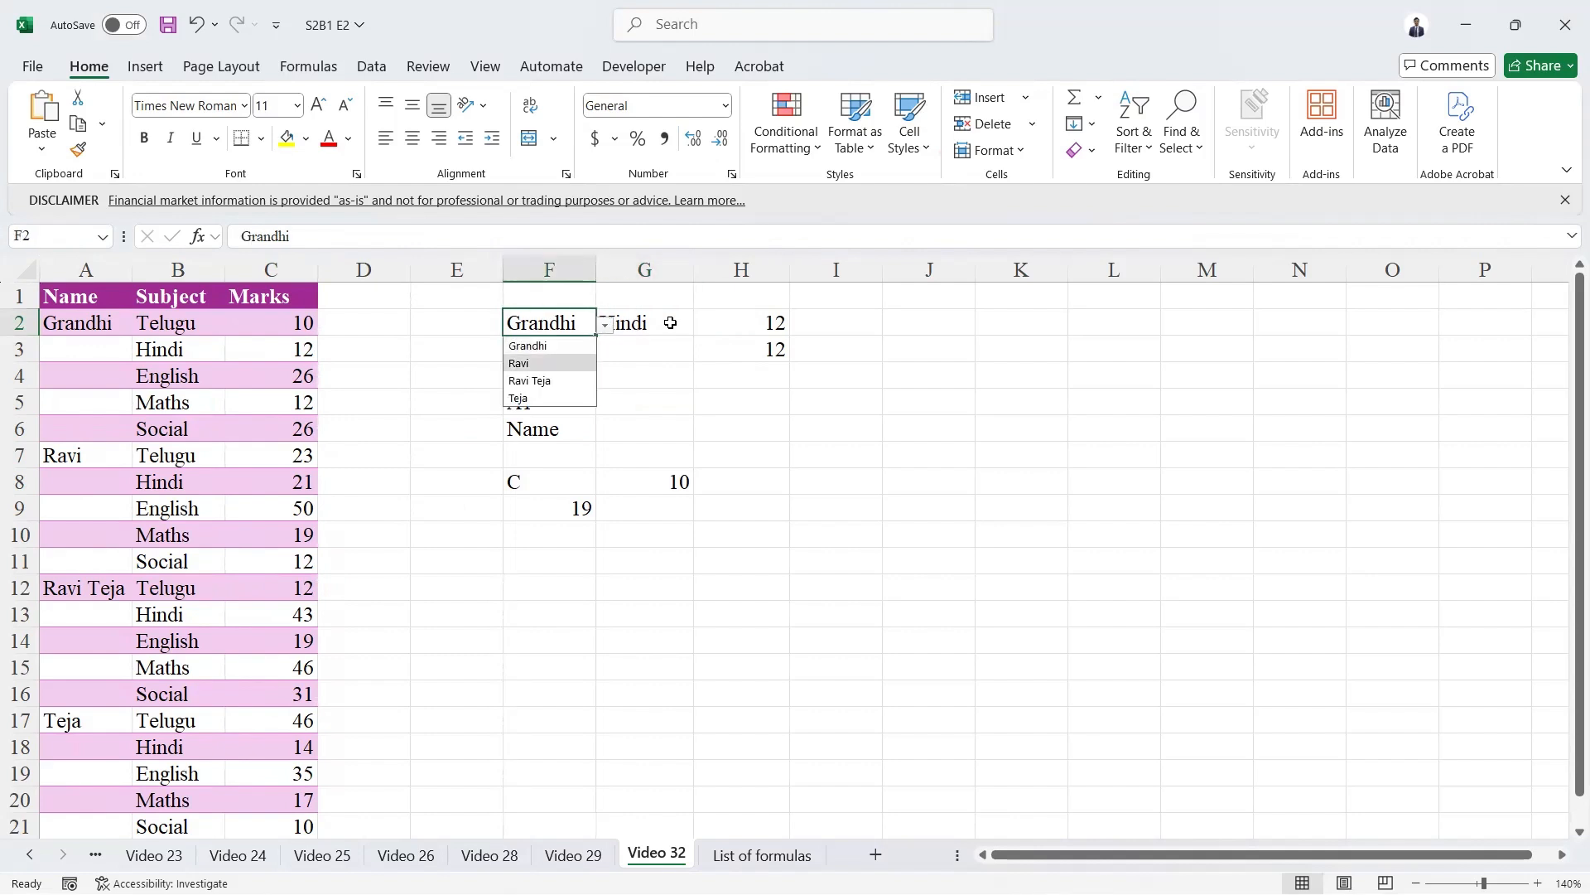
pyautogui.press('Return')
pyautogui.press('Right')
pyautogui.press('Right')
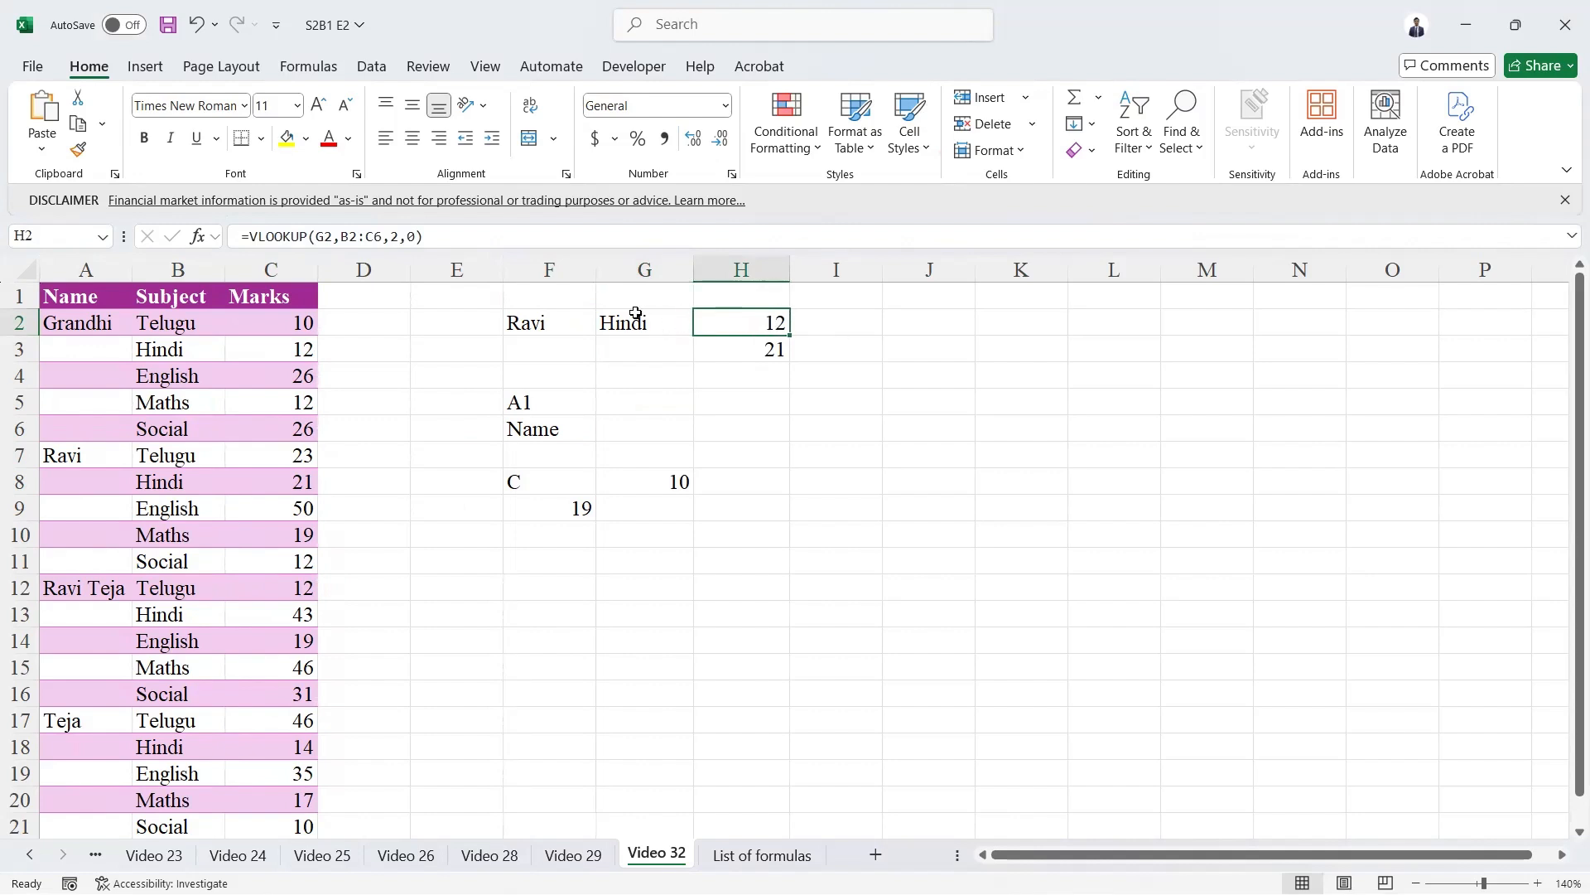
# Compare the first student's Hindi entry in B3 with the VLOOKUP formula in H2 and the INDIRECT formula in F6.
pyautogui.click(164, 346)
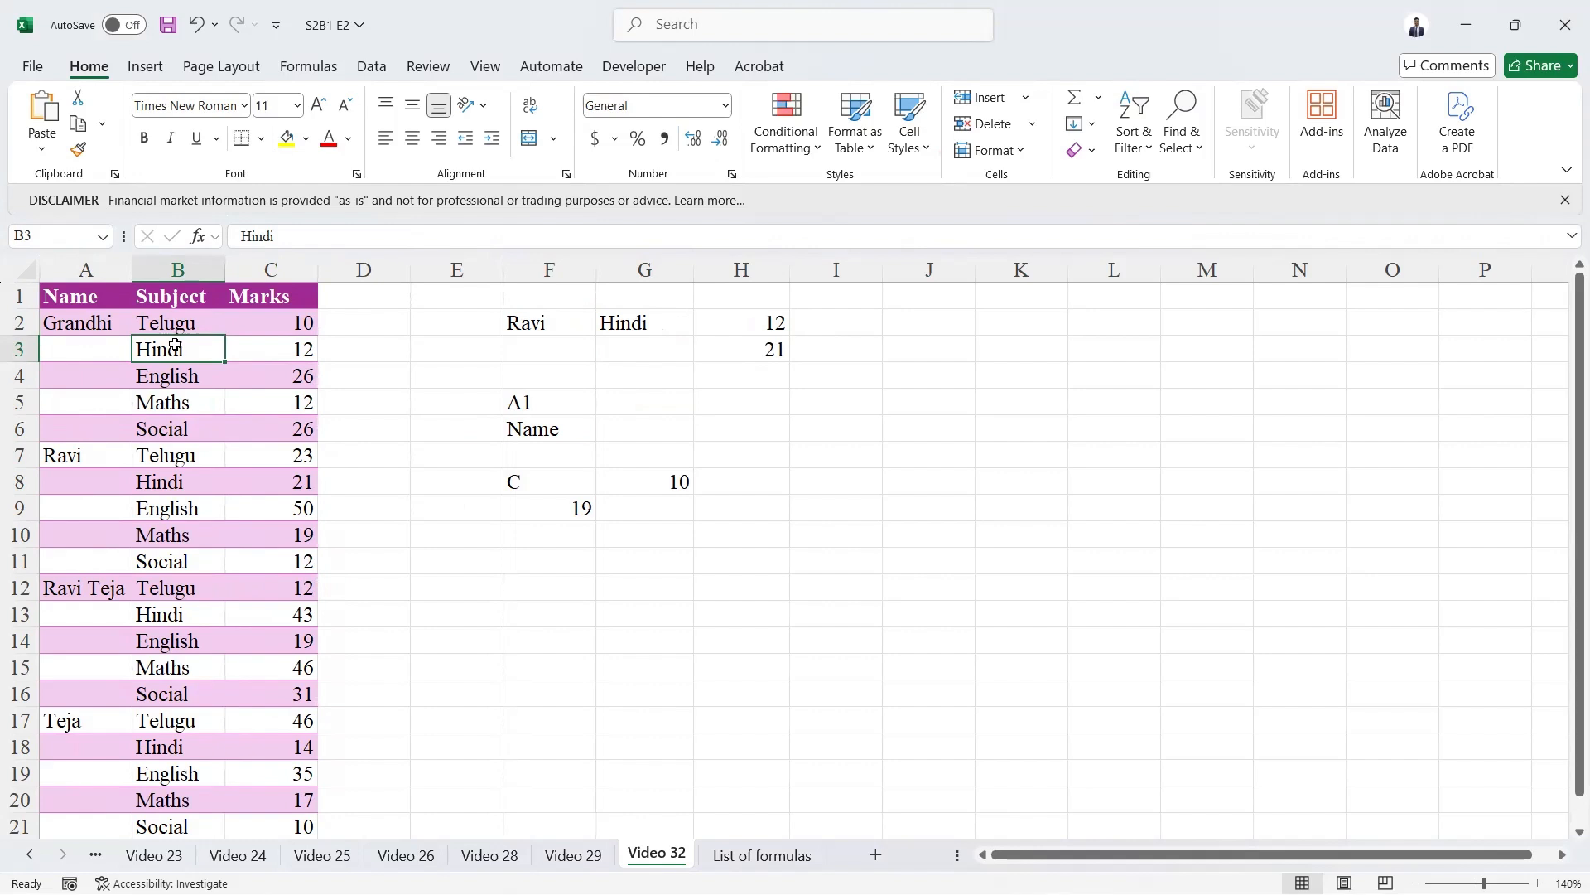
pyautogui.click(725, 323)
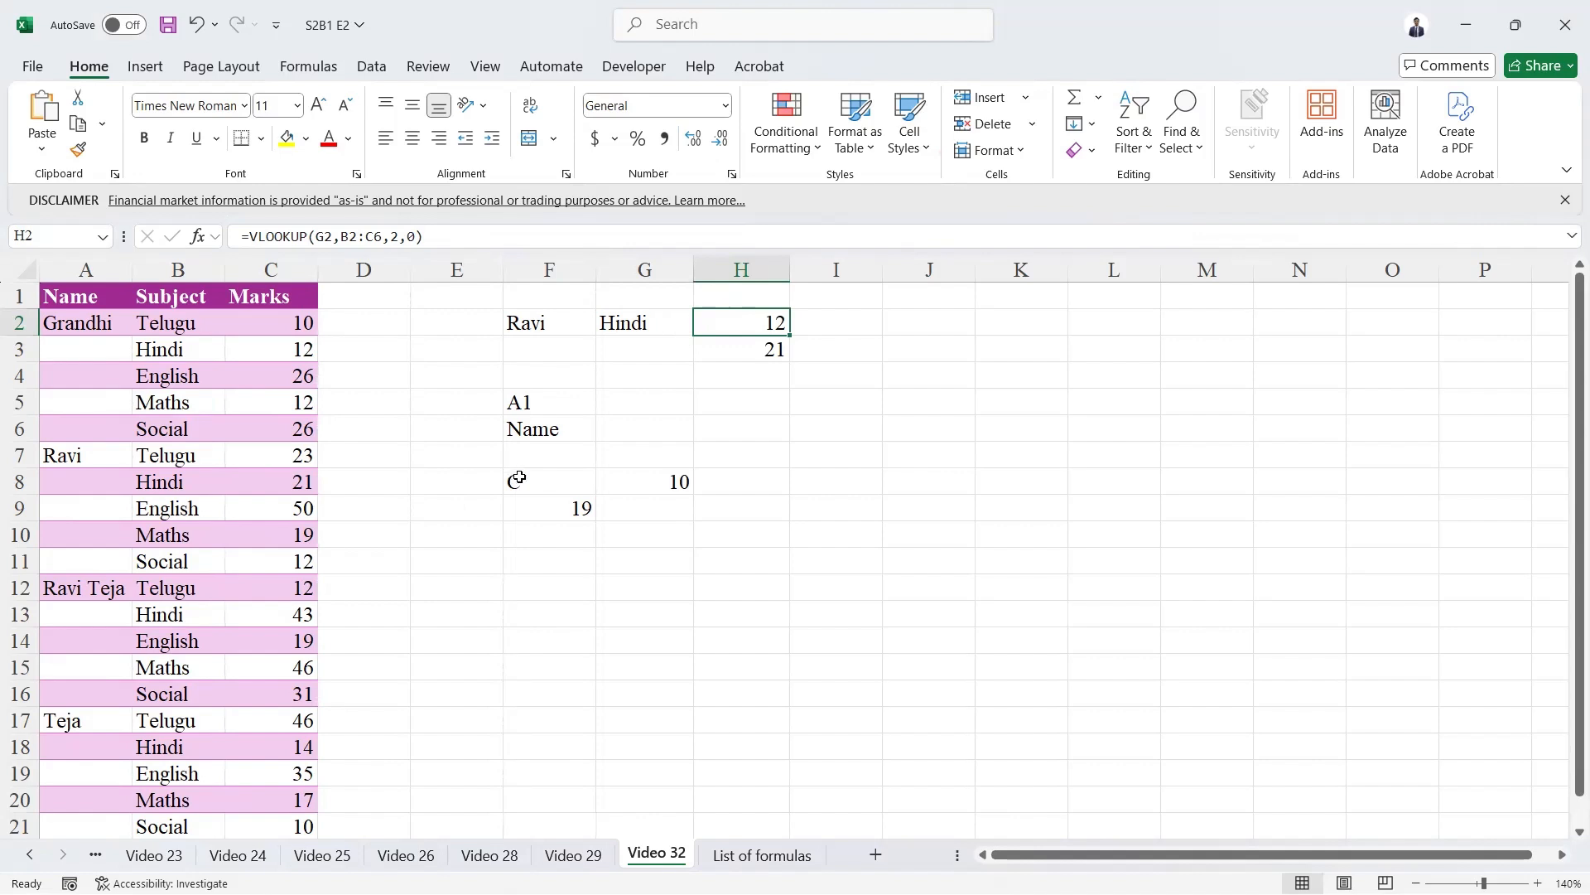
pyautogui.click(530, 431)
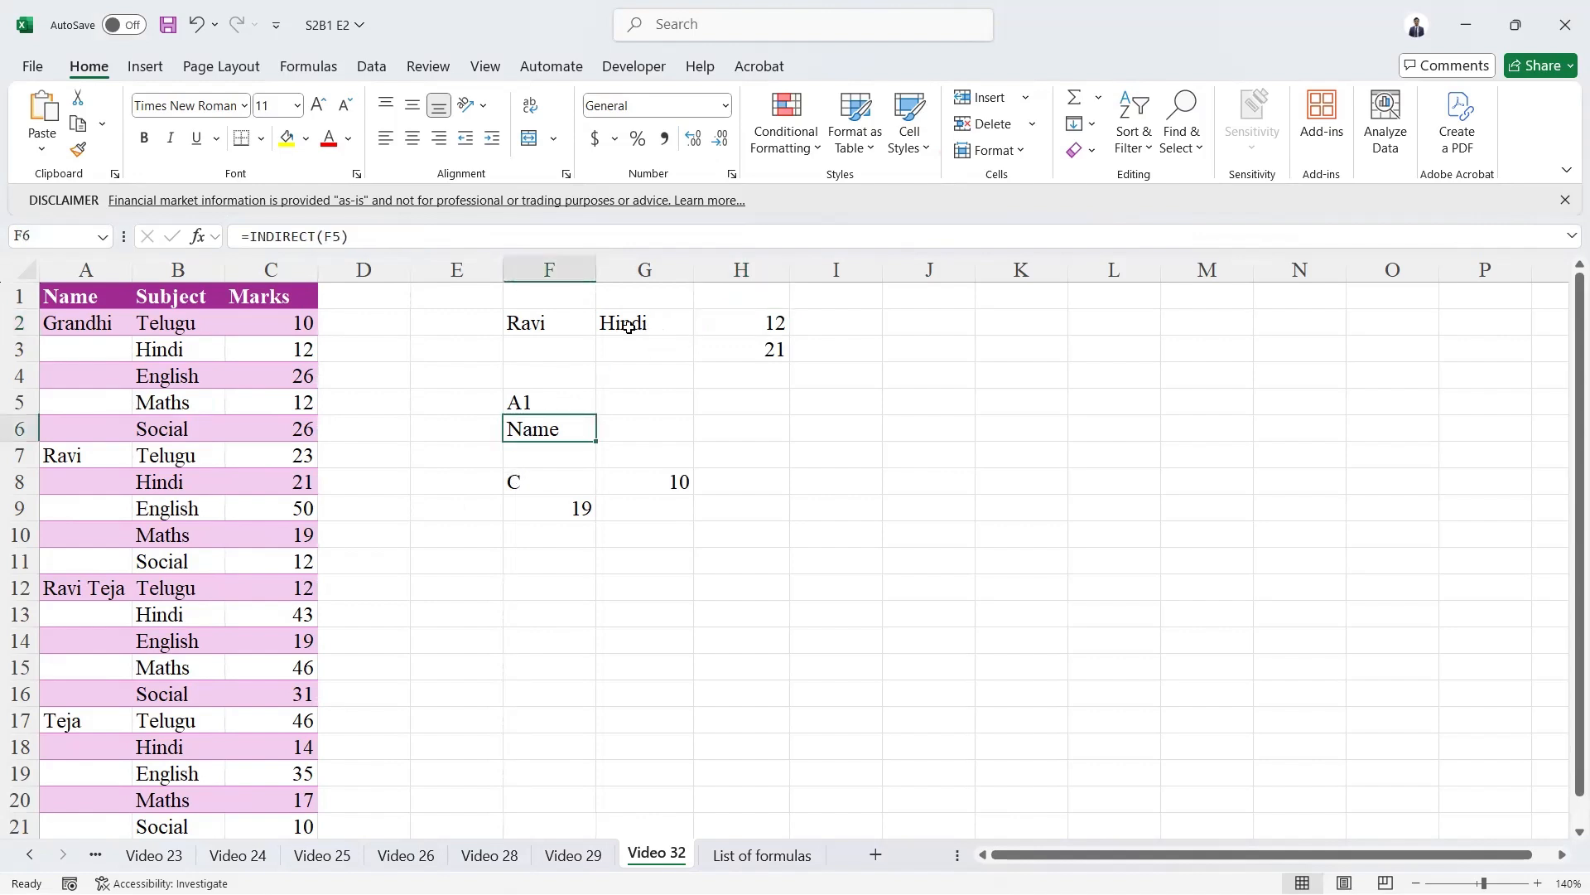
# Examine the fixed table range B2:C6 in the VLOOKUP formula of H2.
pyautogui.click(726, 324)
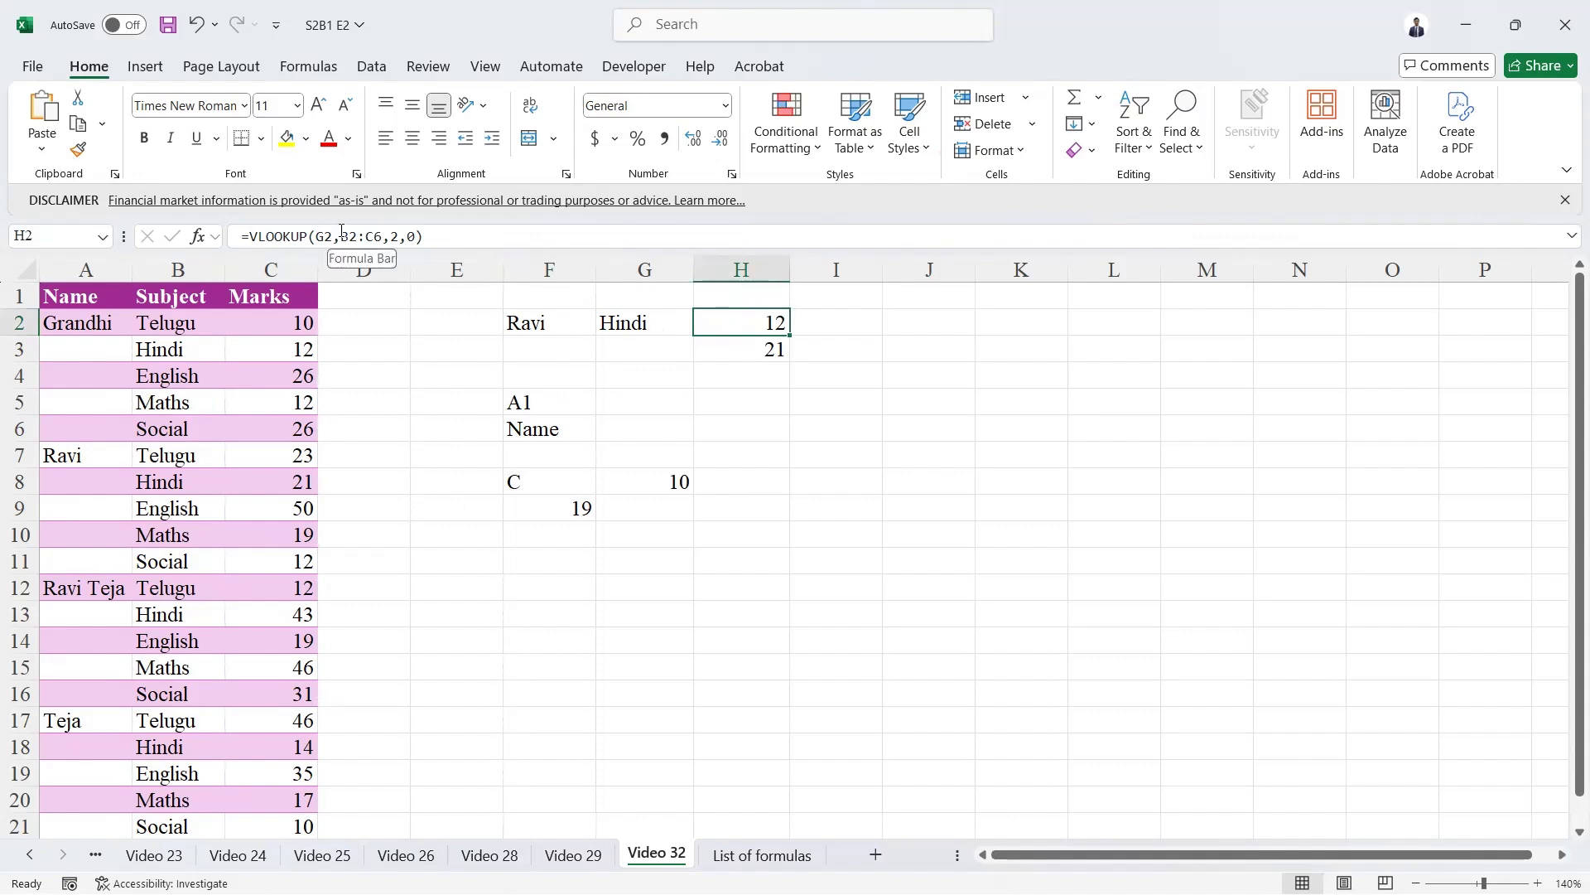
pyautogui.moveTo(341, 236); pyautogui.dragTo(380, 236)
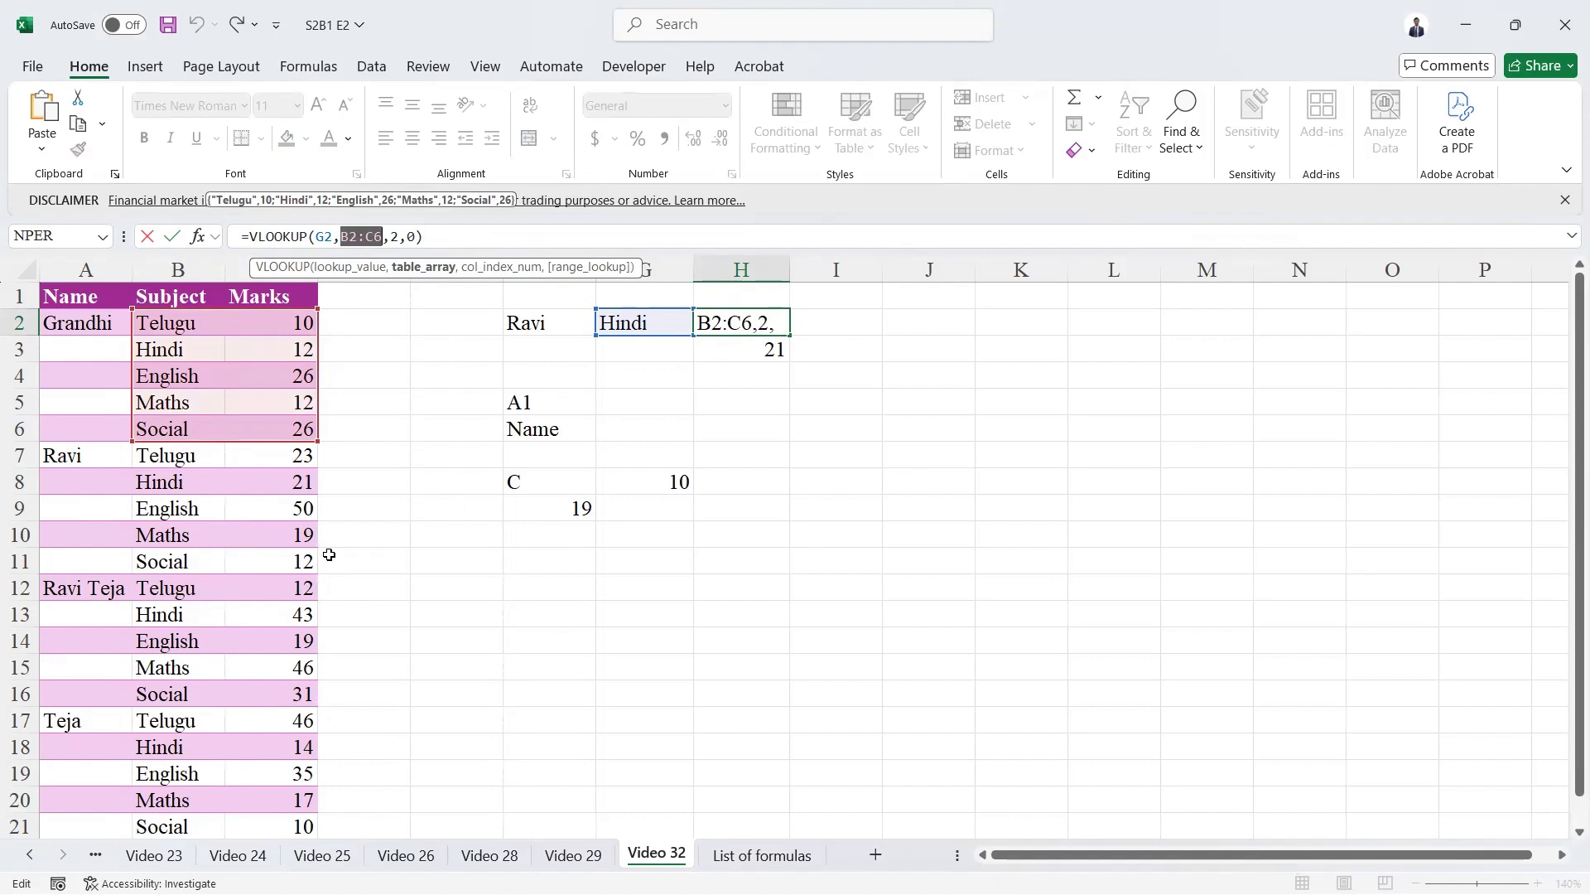
pyautogui.hotkey('ctrl', 'Return')
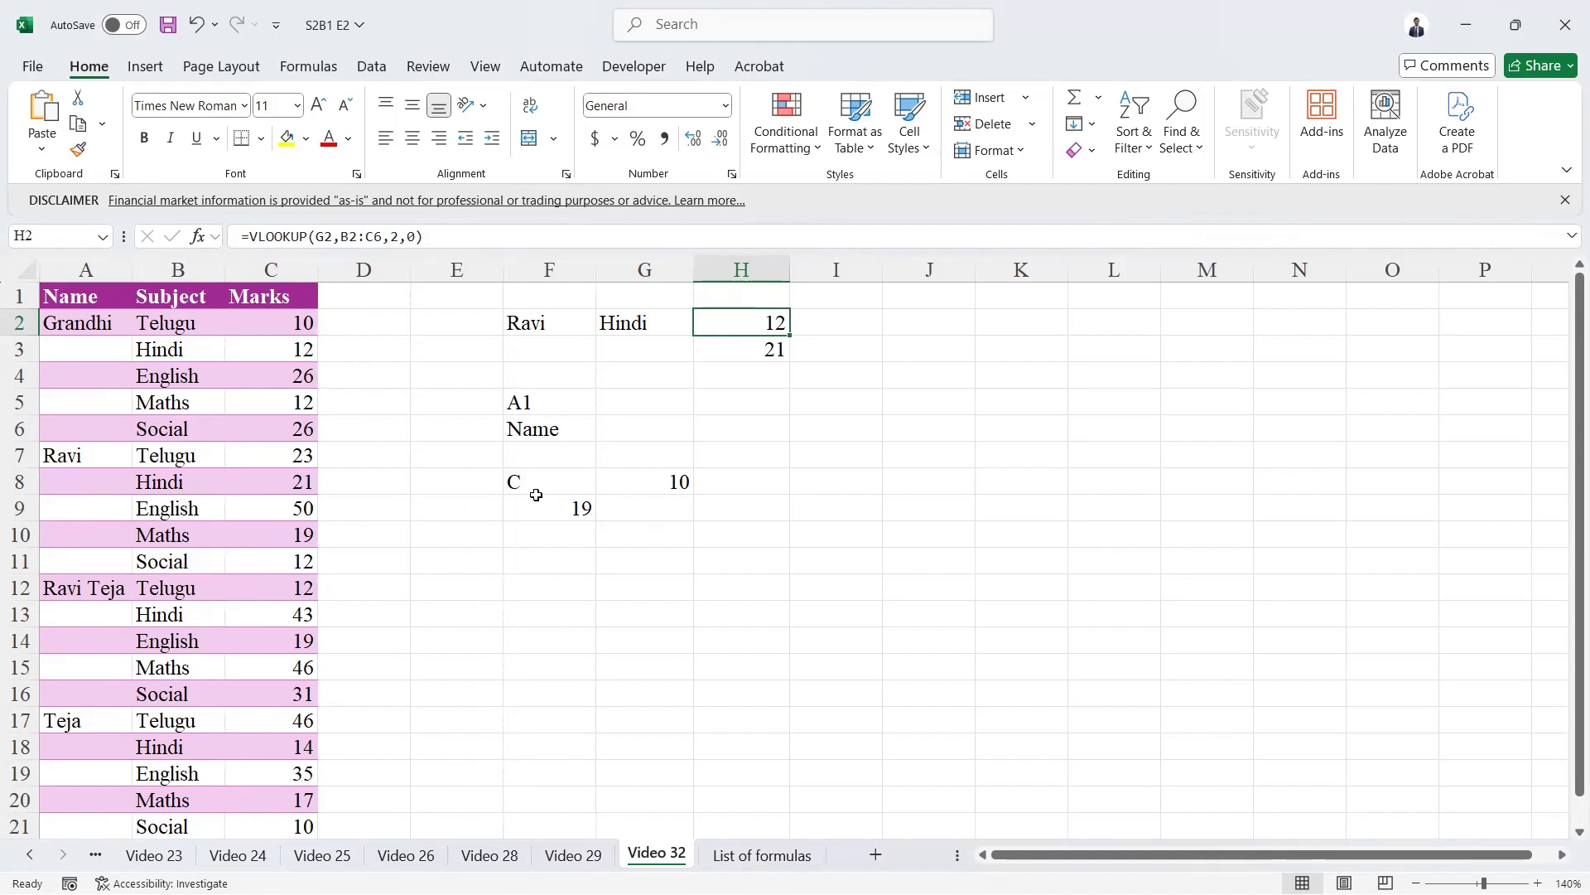
# Inspect the VLOOKUP formula in H3, from its INDIRECT table range to the nested MATCH function, leaving it unedited.
pyautogui.press('Down')
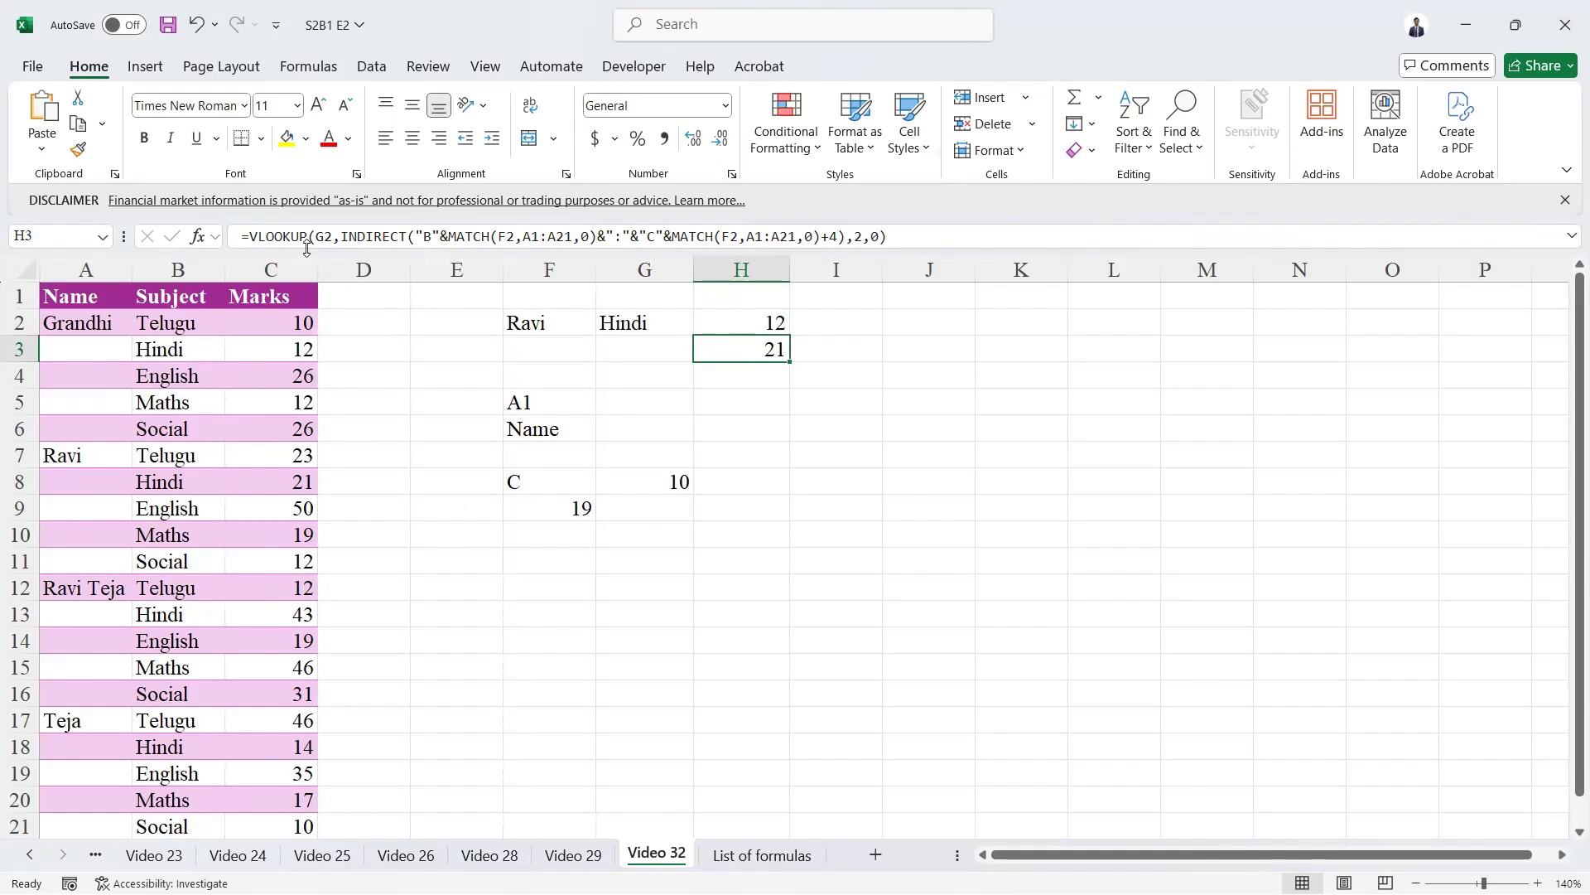
pyautogui.click(279, 236)
pyautogui.click(367, 238)
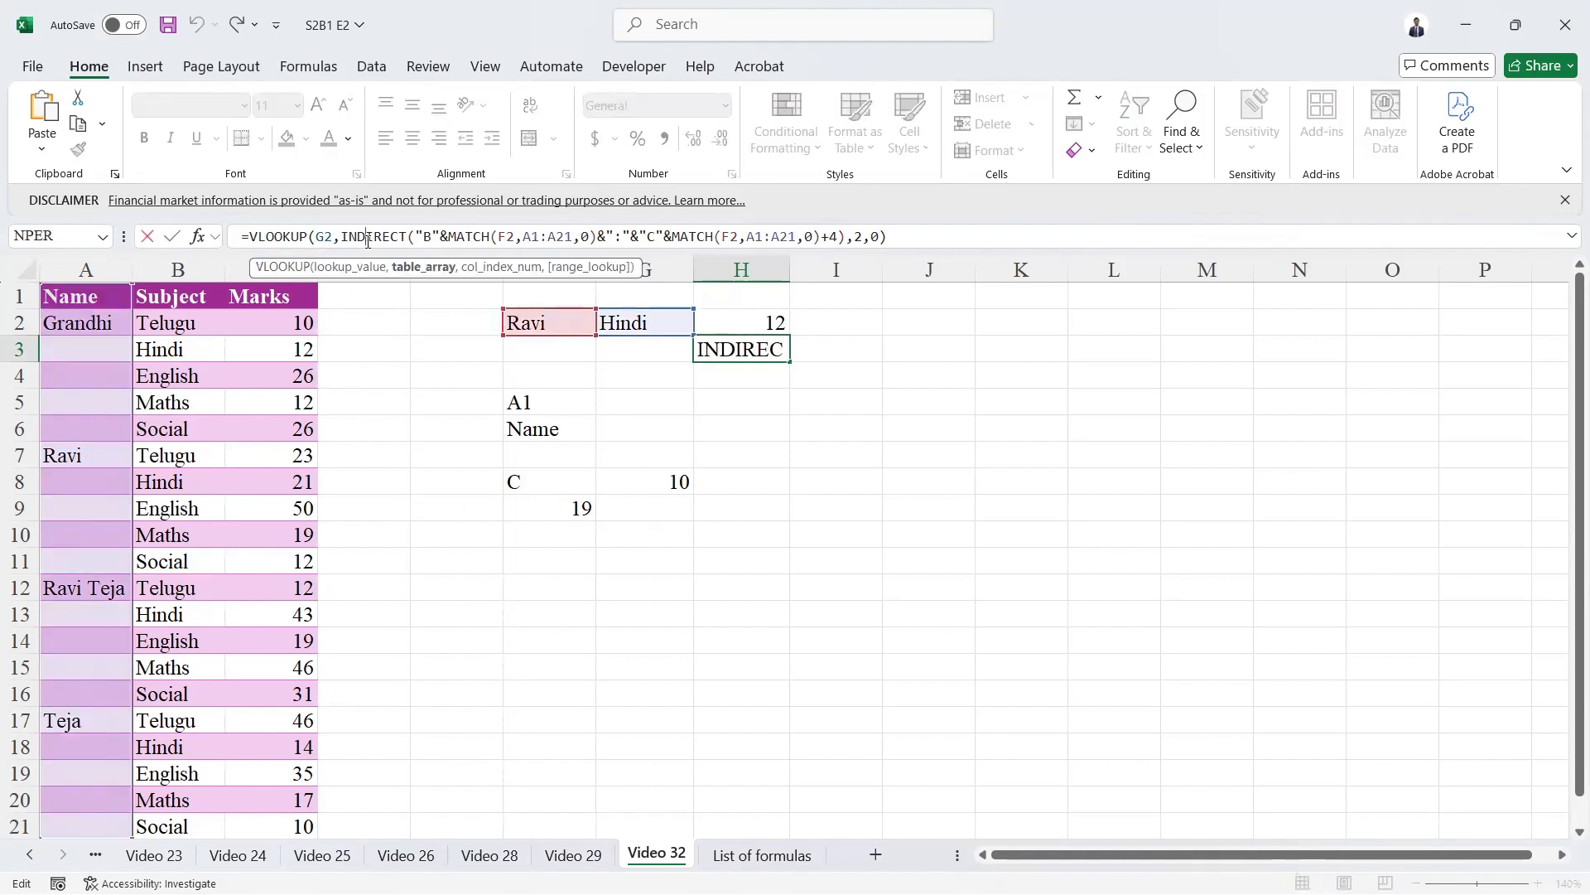
pyautogui.click(472, 236)
pyautogui.press('Escape')
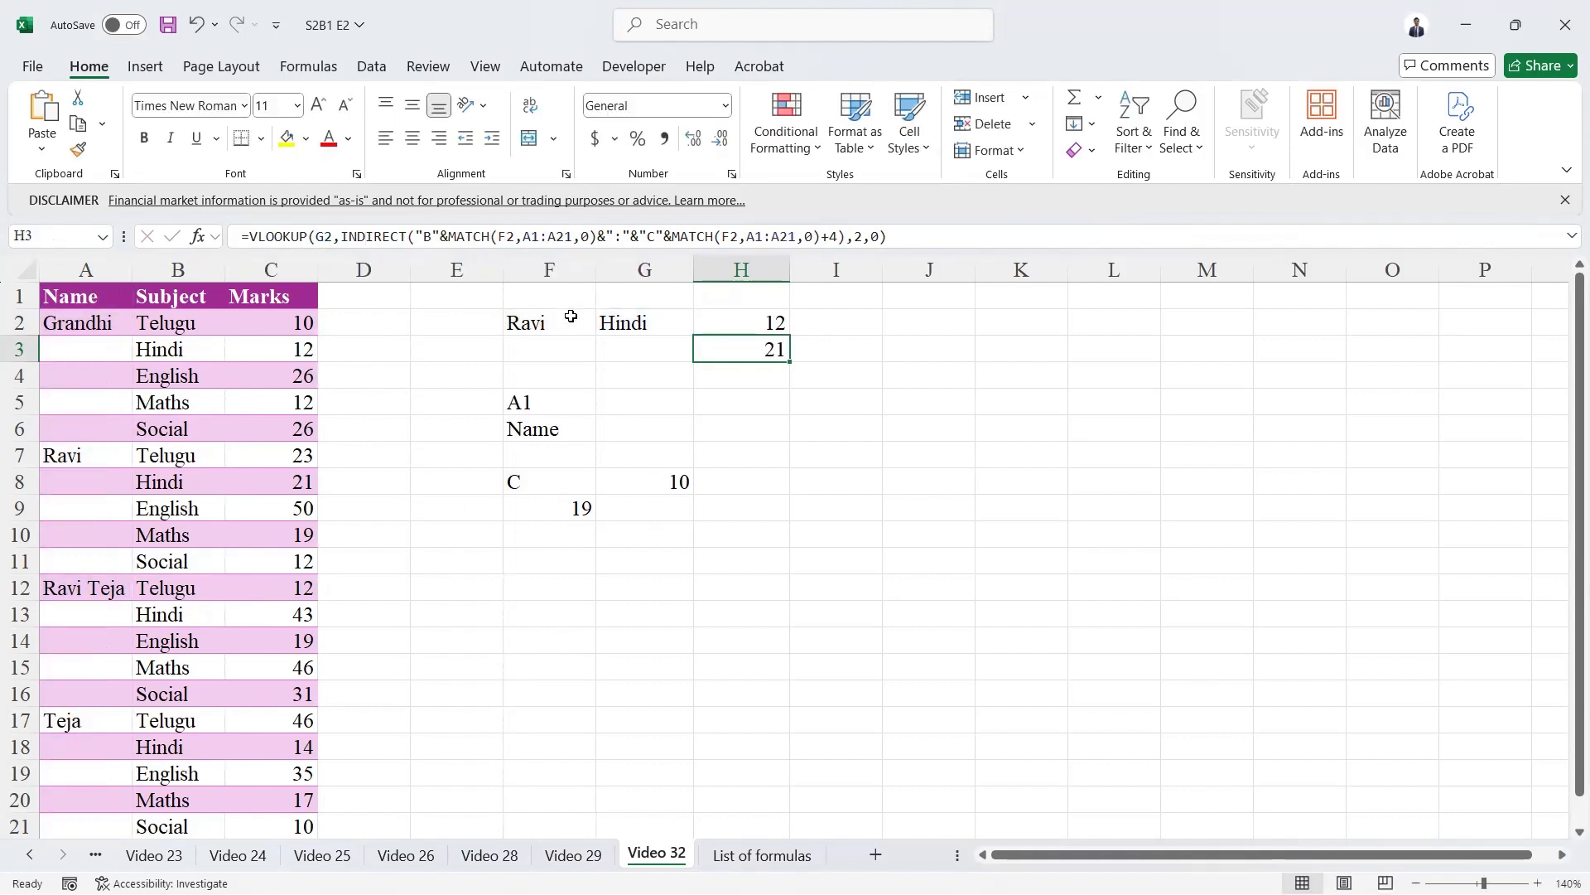
# Set dropdown cell F2 to the third student in the list, keeping the subject in G2, to test the H3 lookup.
pyautogui.click(572, 316)
pyautogui.hotkey('alt', 'Down')
pyautogui.press('Down')
pyautogui.press('Return')
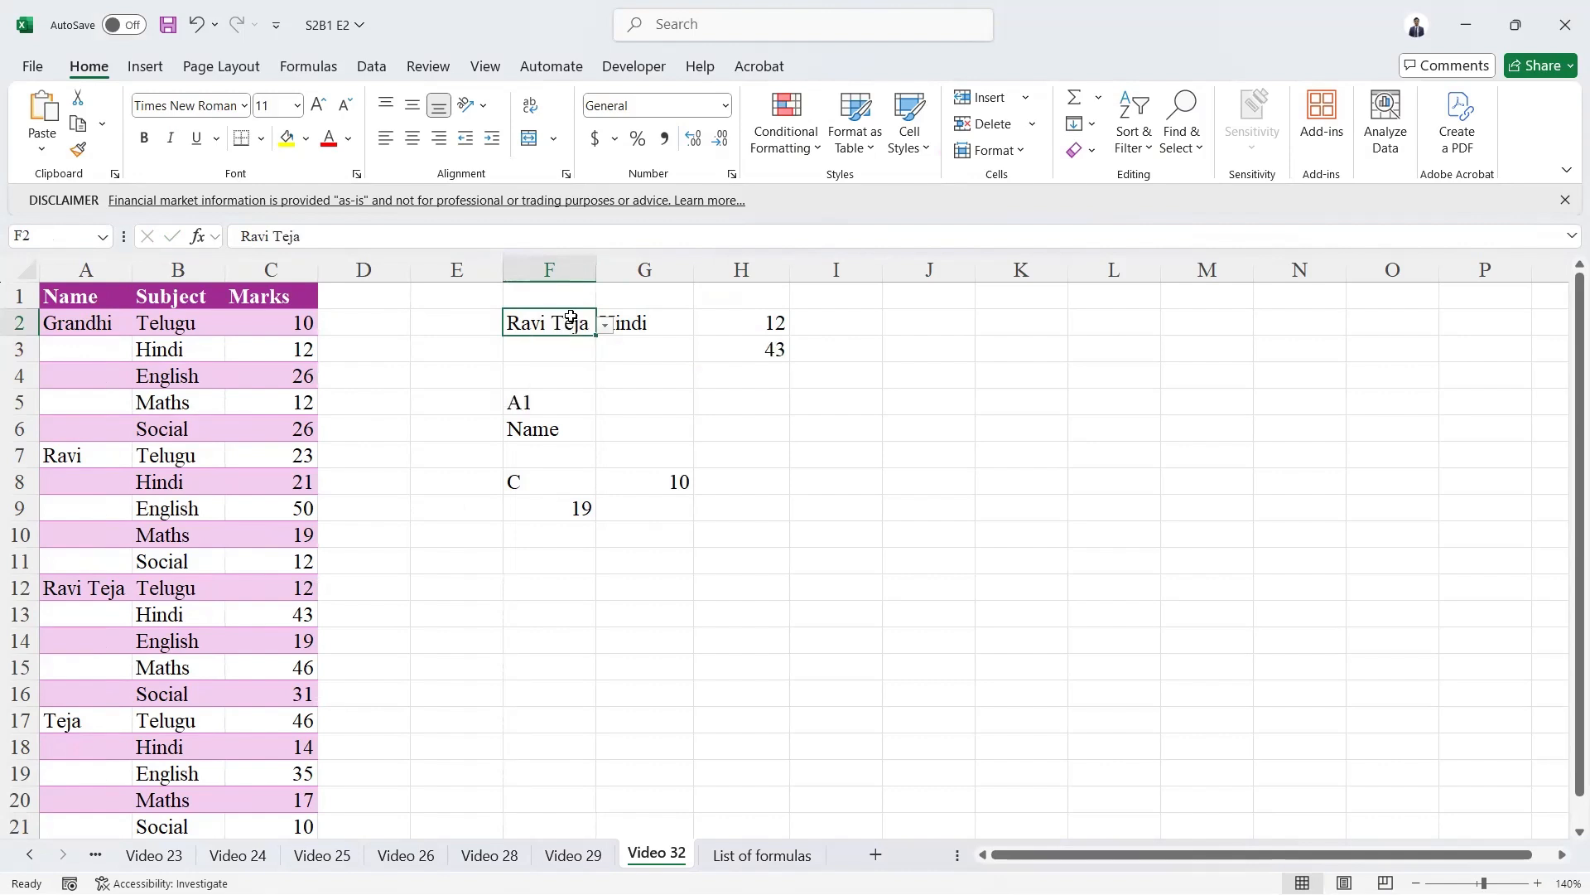
pyautogui.click(649, 325)
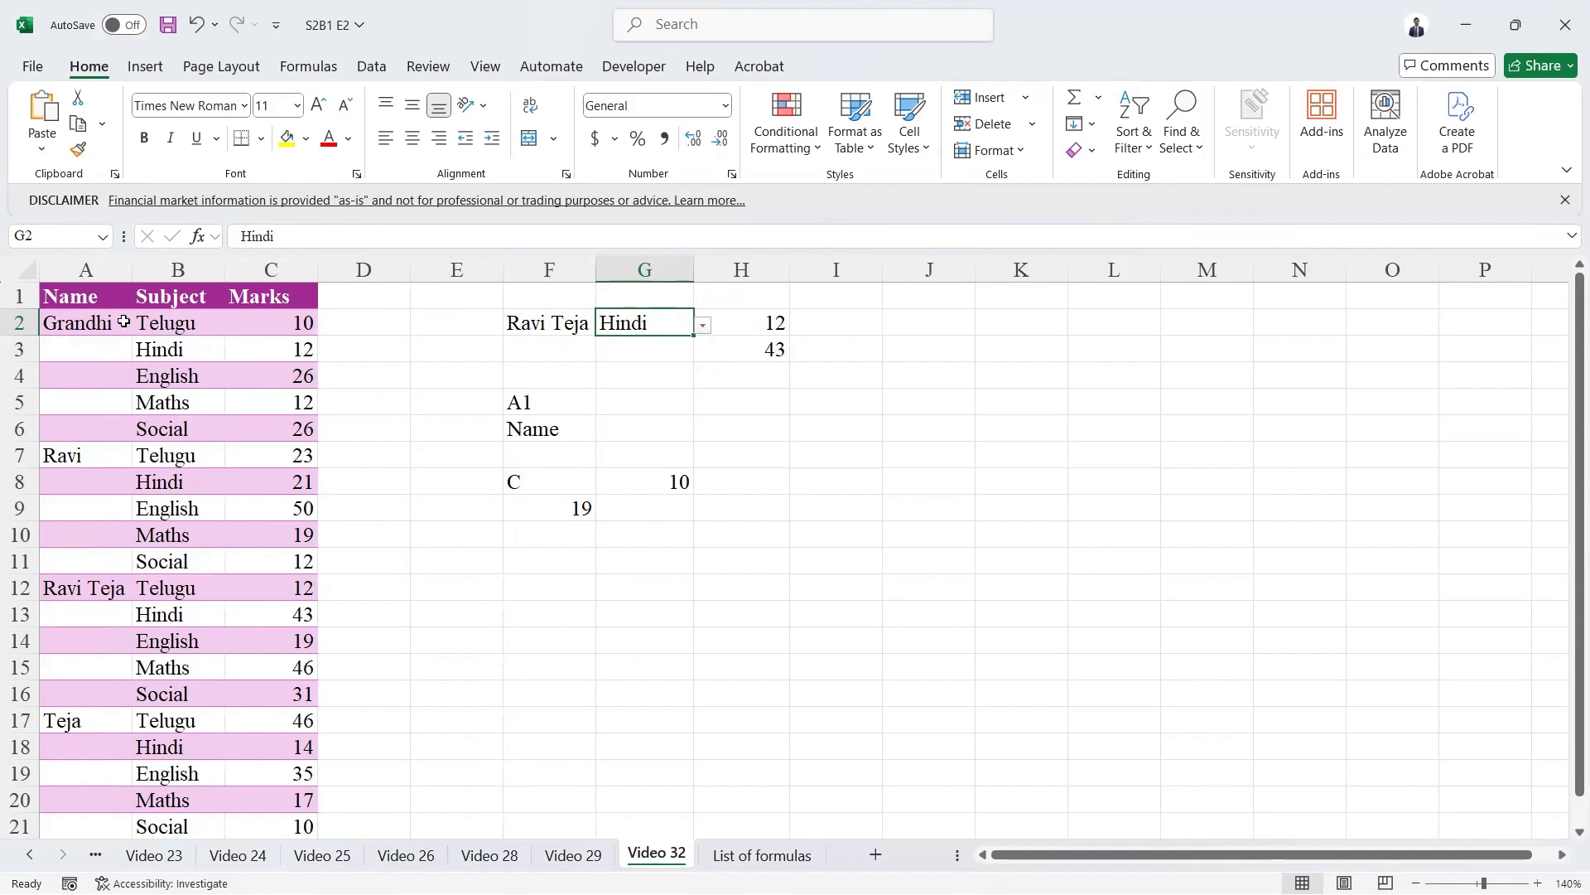
# Switch dropdown cell F2 back to the second student in the list.
pyautogui.click(554, 324)
pyautogui.hotkey('alt', 'Down')
pyautogui.press('Up')
pyautogui.press('Up')
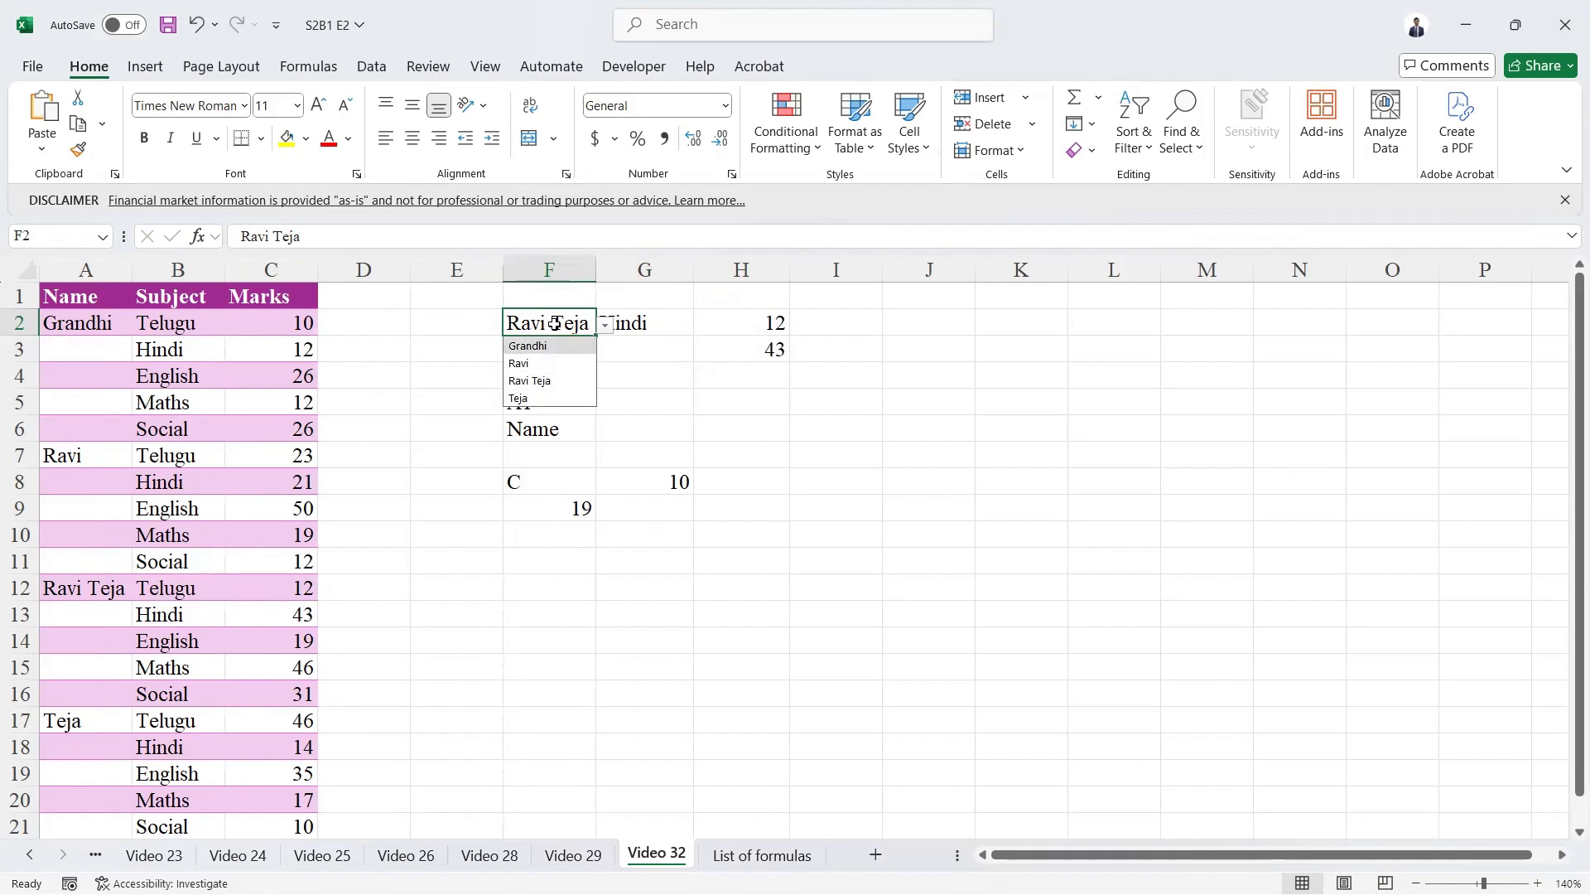
pyautogui.press('Down')
pyautogui.press('Return')
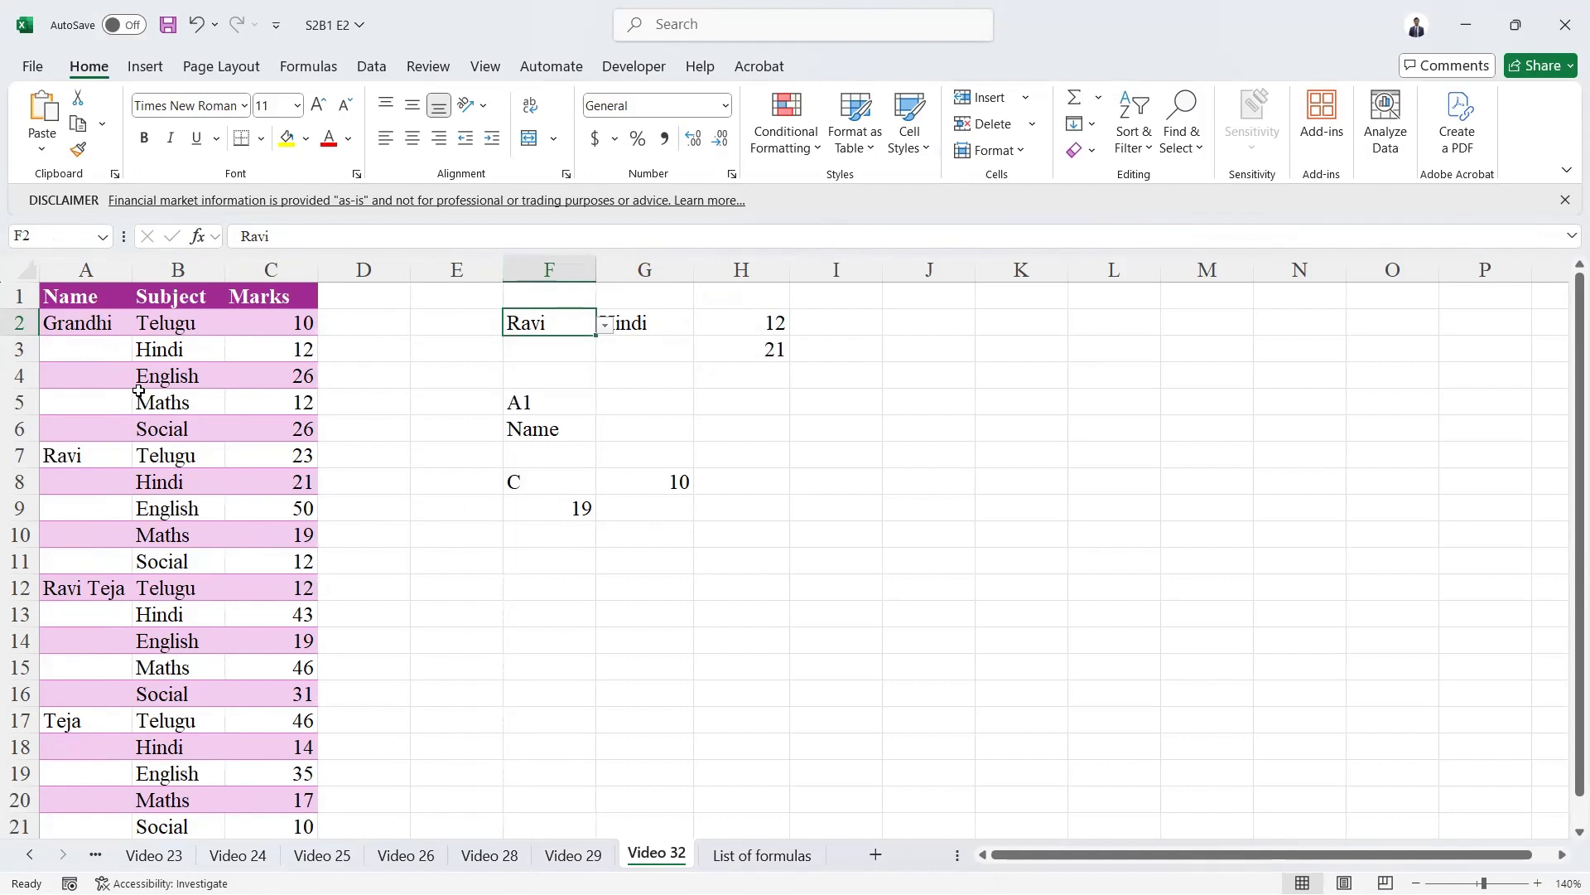
# Set the subject in dropdown cell G2 to English and check the lookup in H3.
pyautogui.click(650, 324)
pyautogui.hotkey('alt', 'Down')
pyautogui.press('Down')
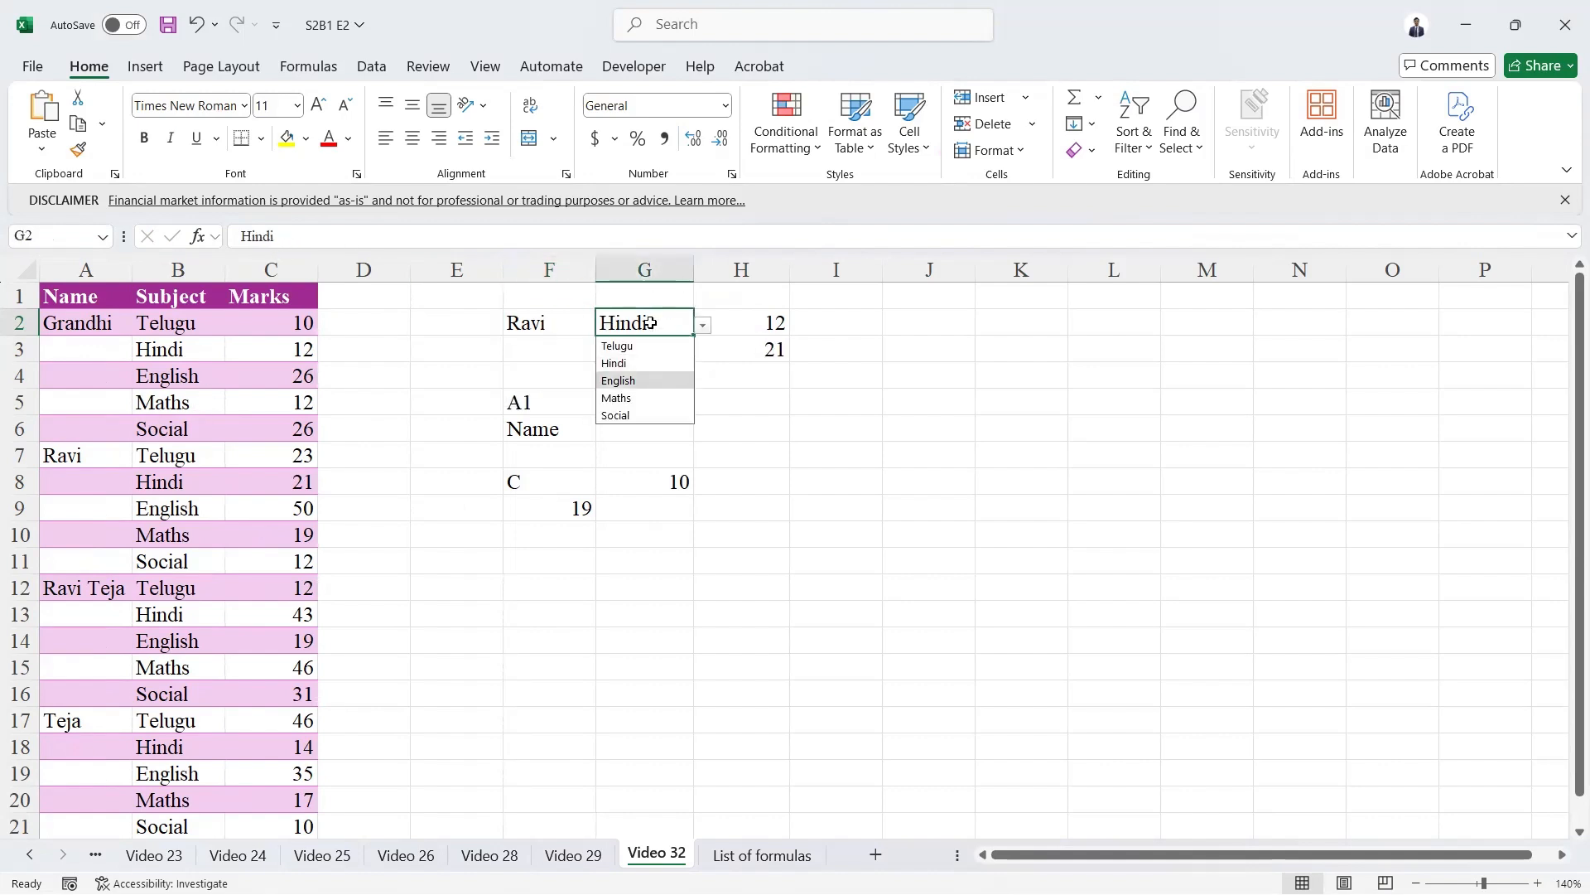
pyautogui.press('Return')
pyautogui.click(768, 354)
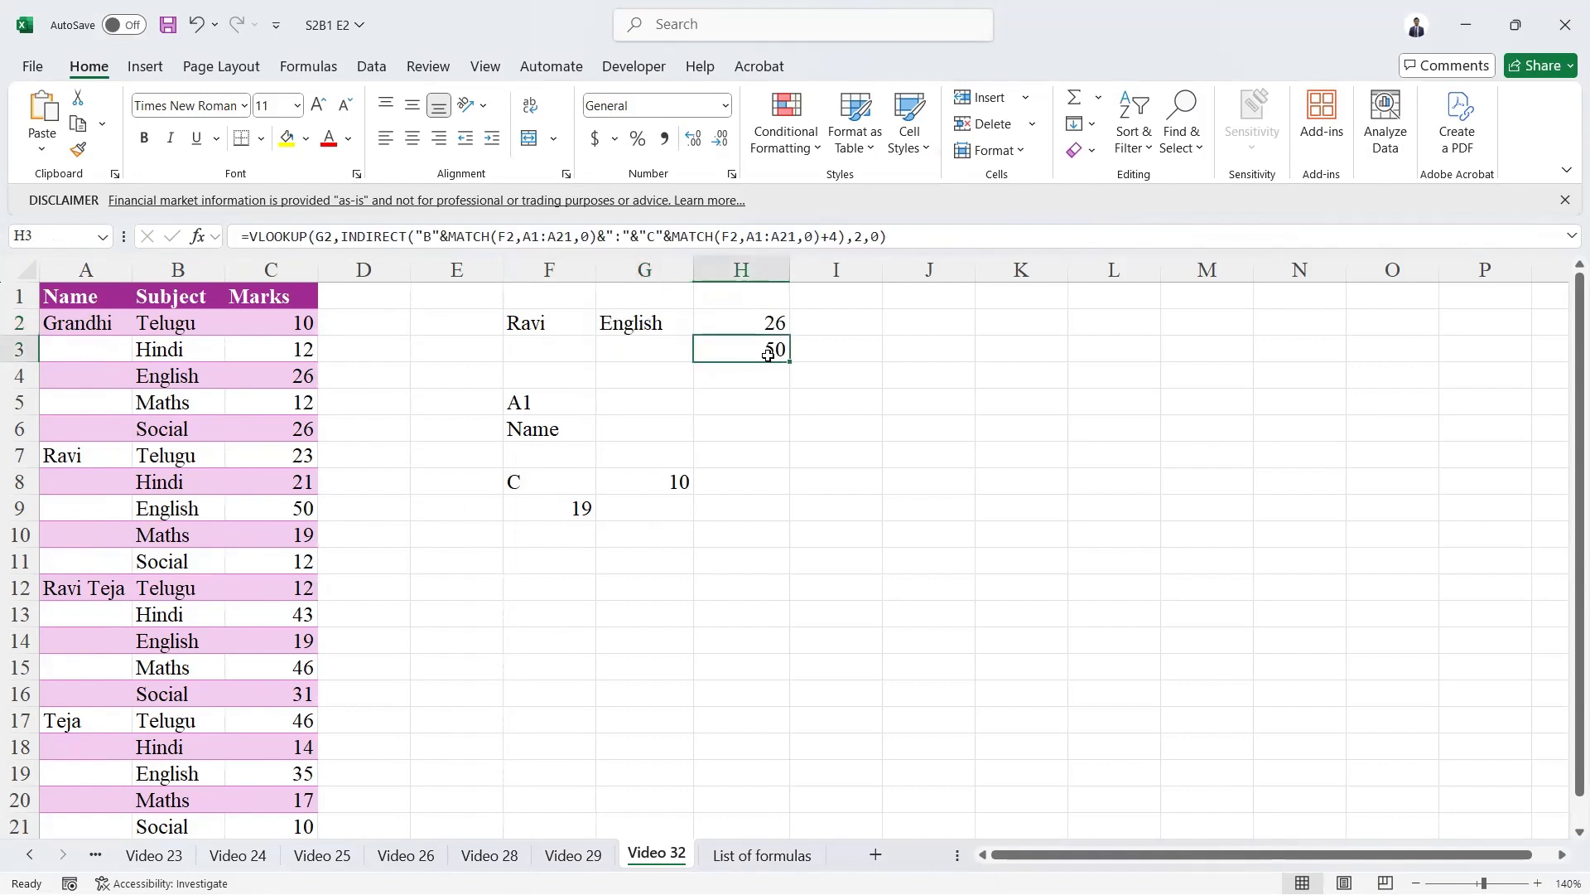
# Set dropdown cell F2 to the fourth student in the list and compare it with the subject in G2.
pyautogui.click(546, 323)
pyautogui.hotkey('alt', 'Down')
pyautogui.press('Down')
pyautogui.press('Down')
pyautogui.press('Return')
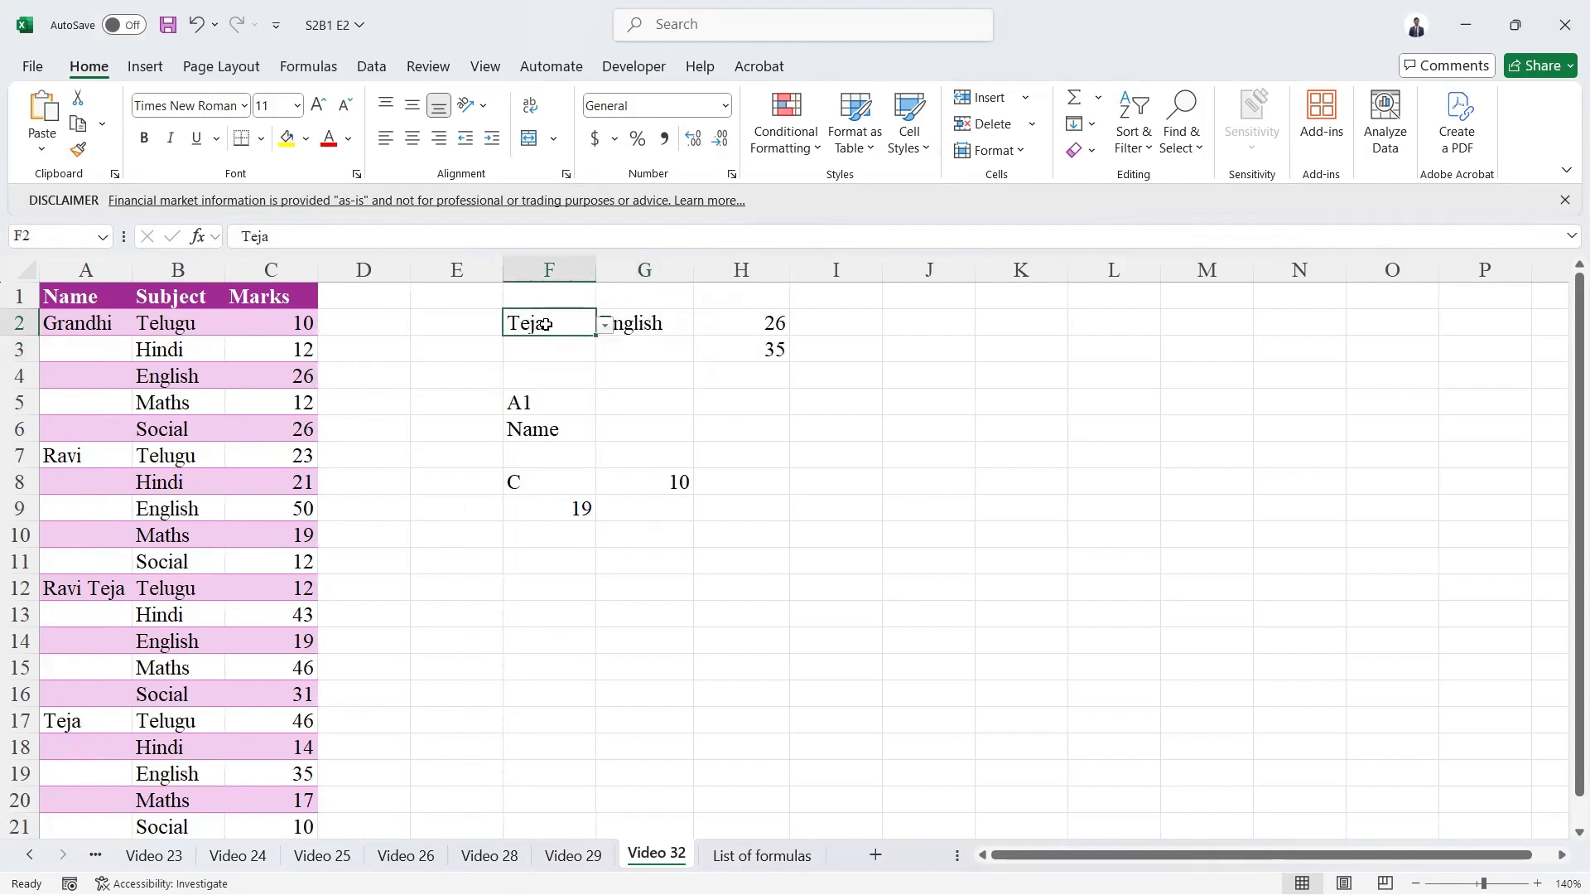
pyautogui.click(652, 320)
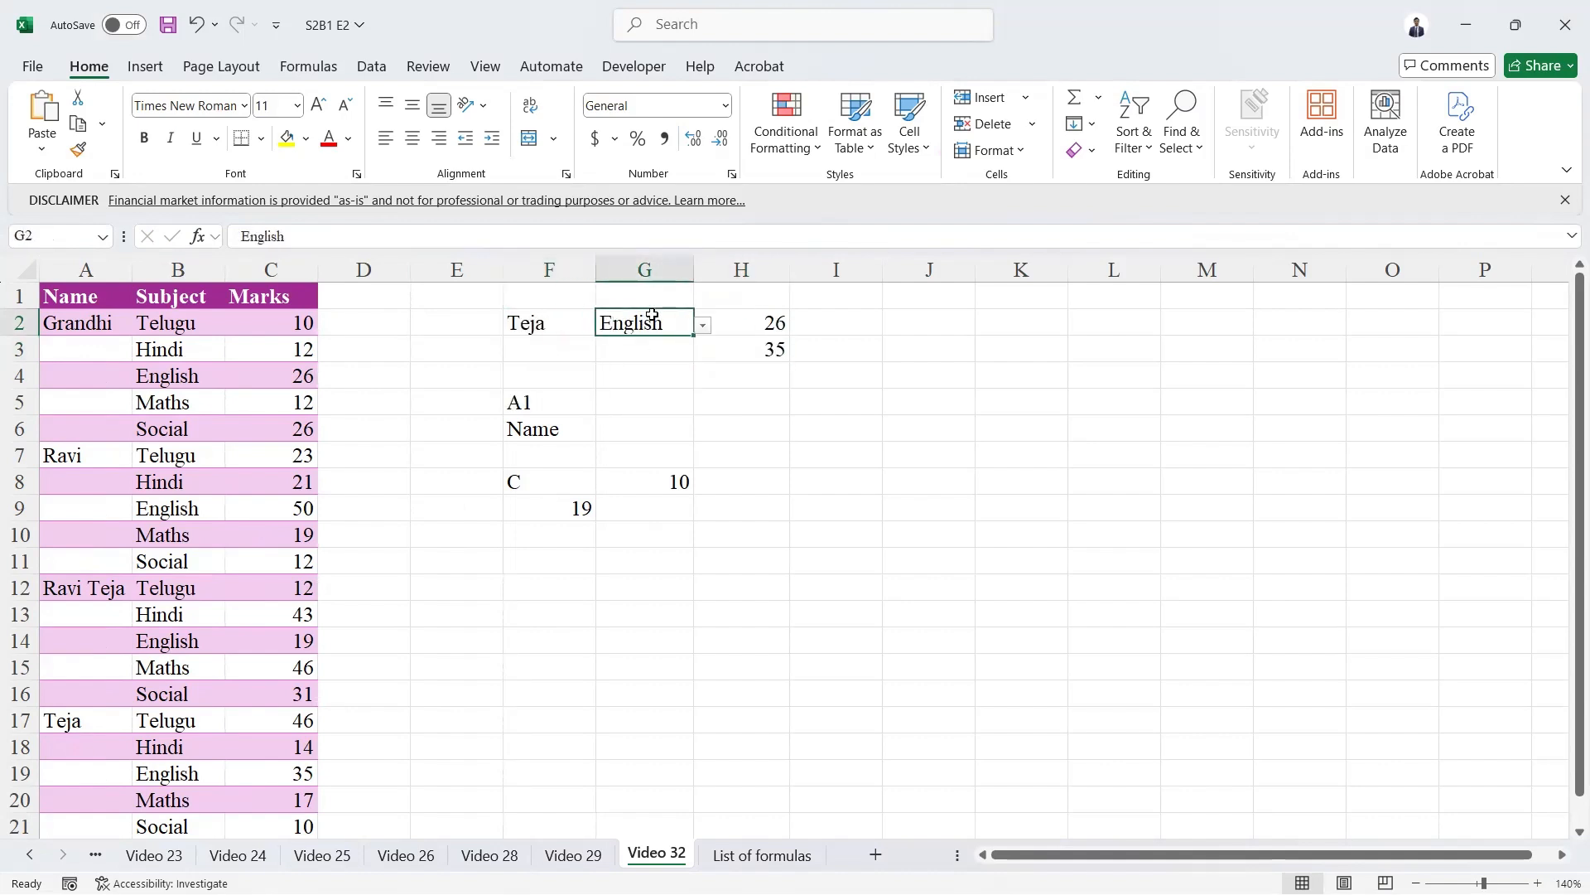
# Highlight the table_array argument of the VLOOKUP in H3 to examine its INDIRECT expression, leaving the formula unchanged.
pyautogui.click(777, 348)
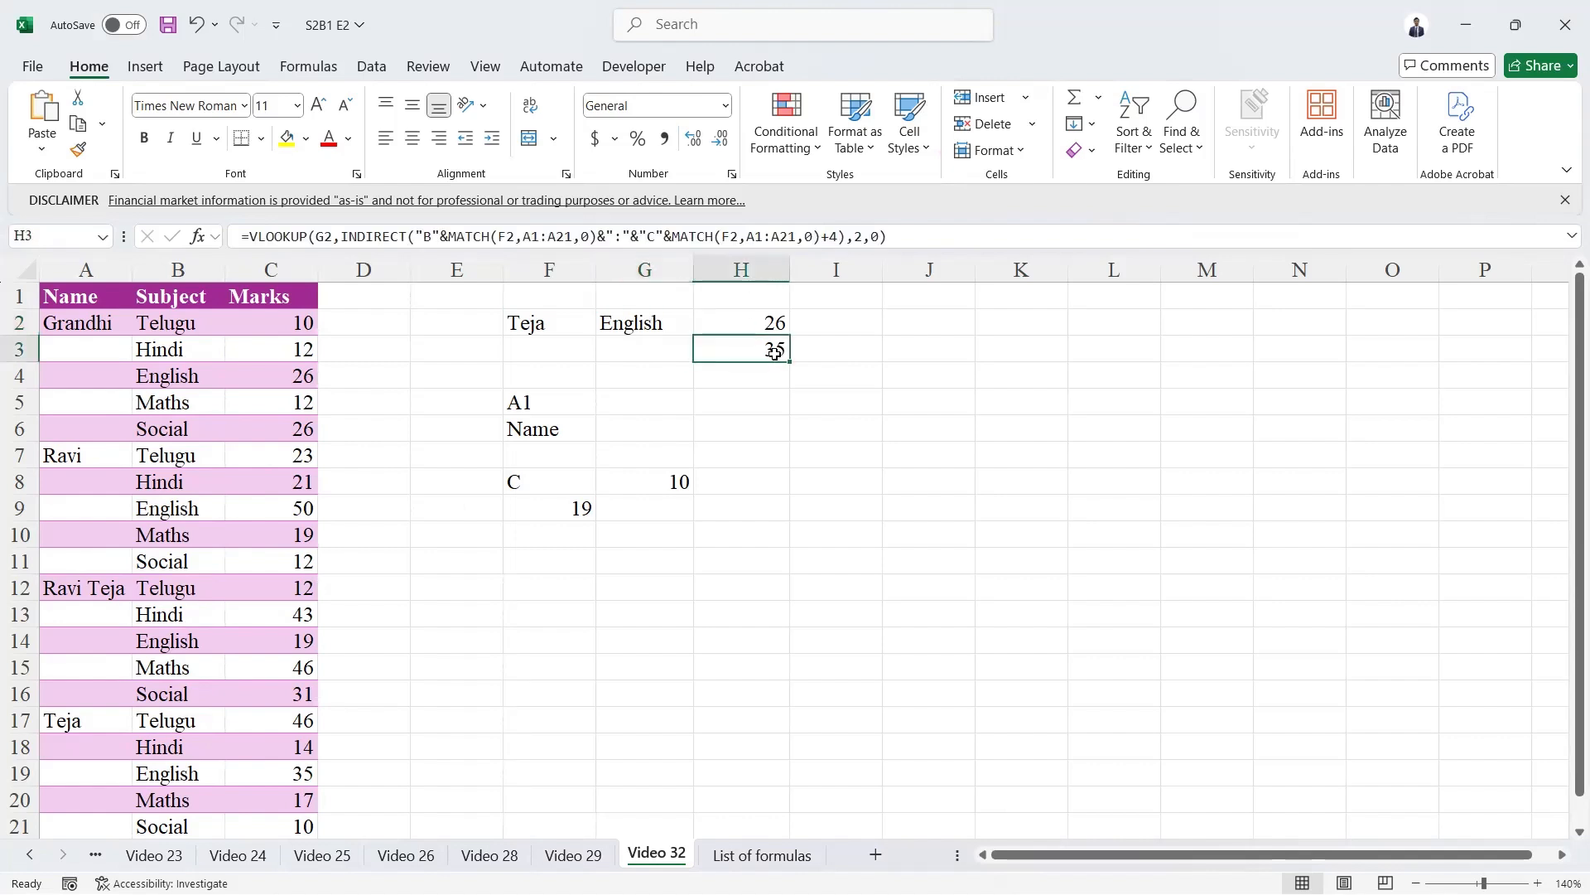
pyautogui.click(375, 237)
pyautogui.click(420, 267)
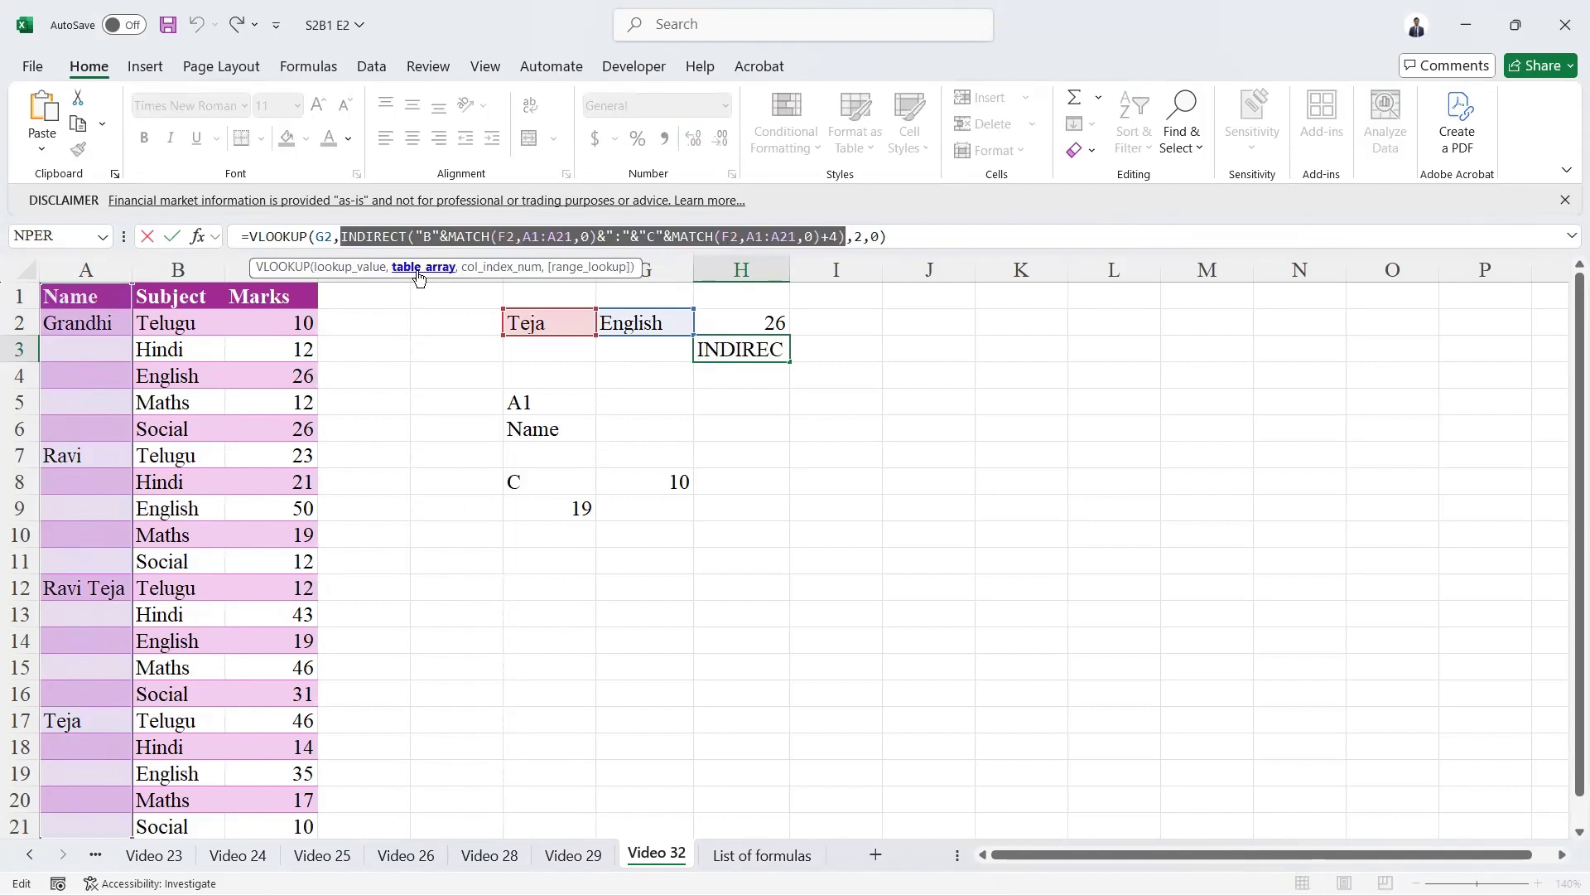
pyautogui.moveTo(381, 233)
pyautogui.hotkey('ctrl', 'Return')
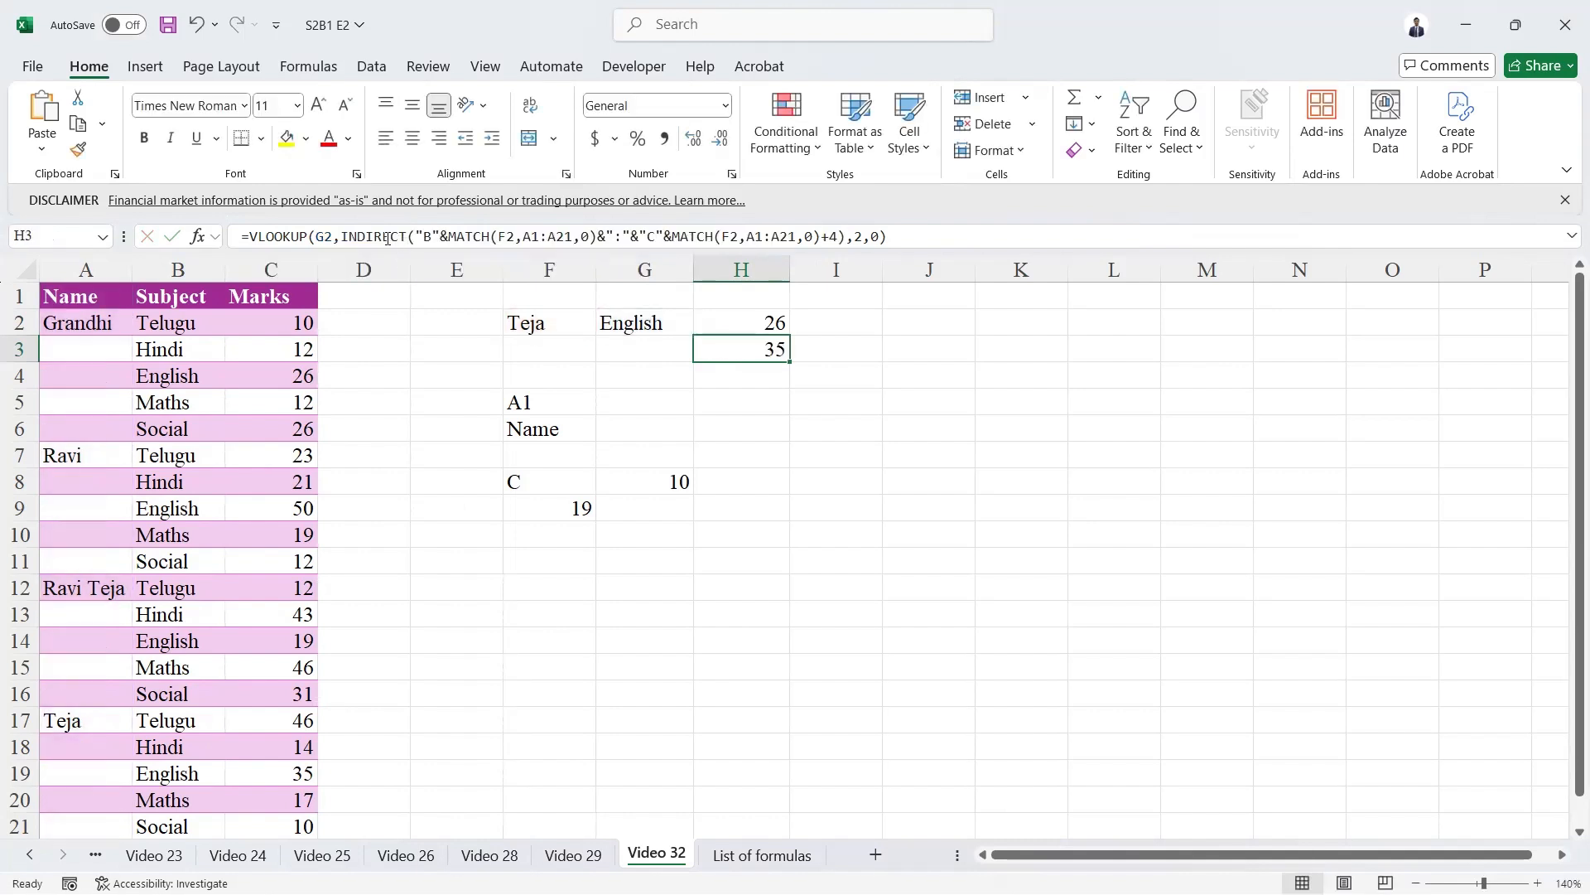
pyautogui.click(388, 239)
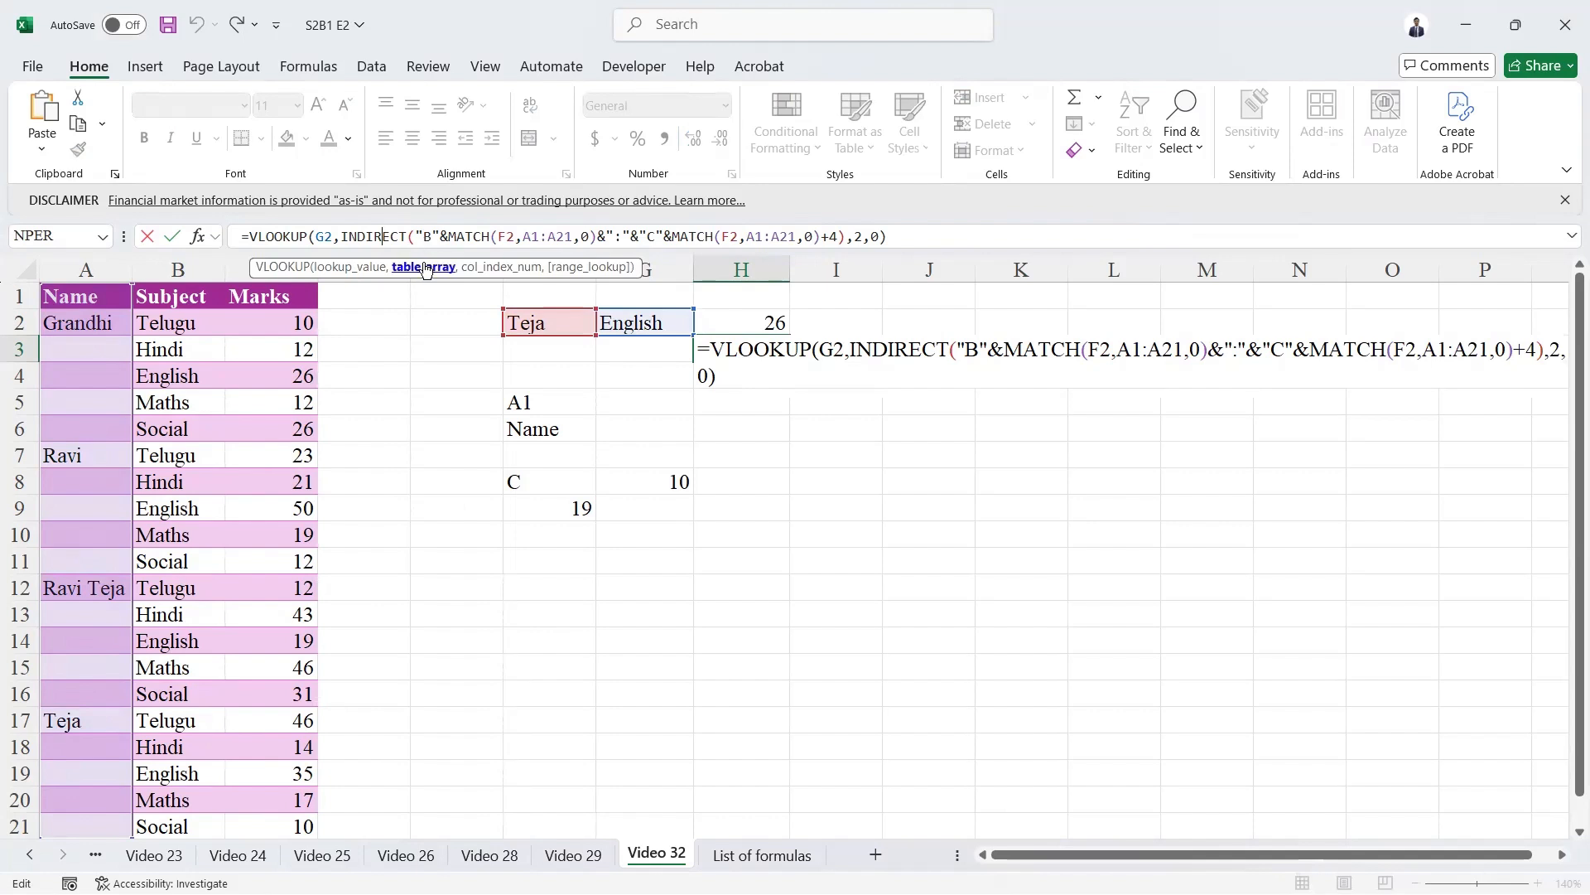
pyautogui.click(426, 268)
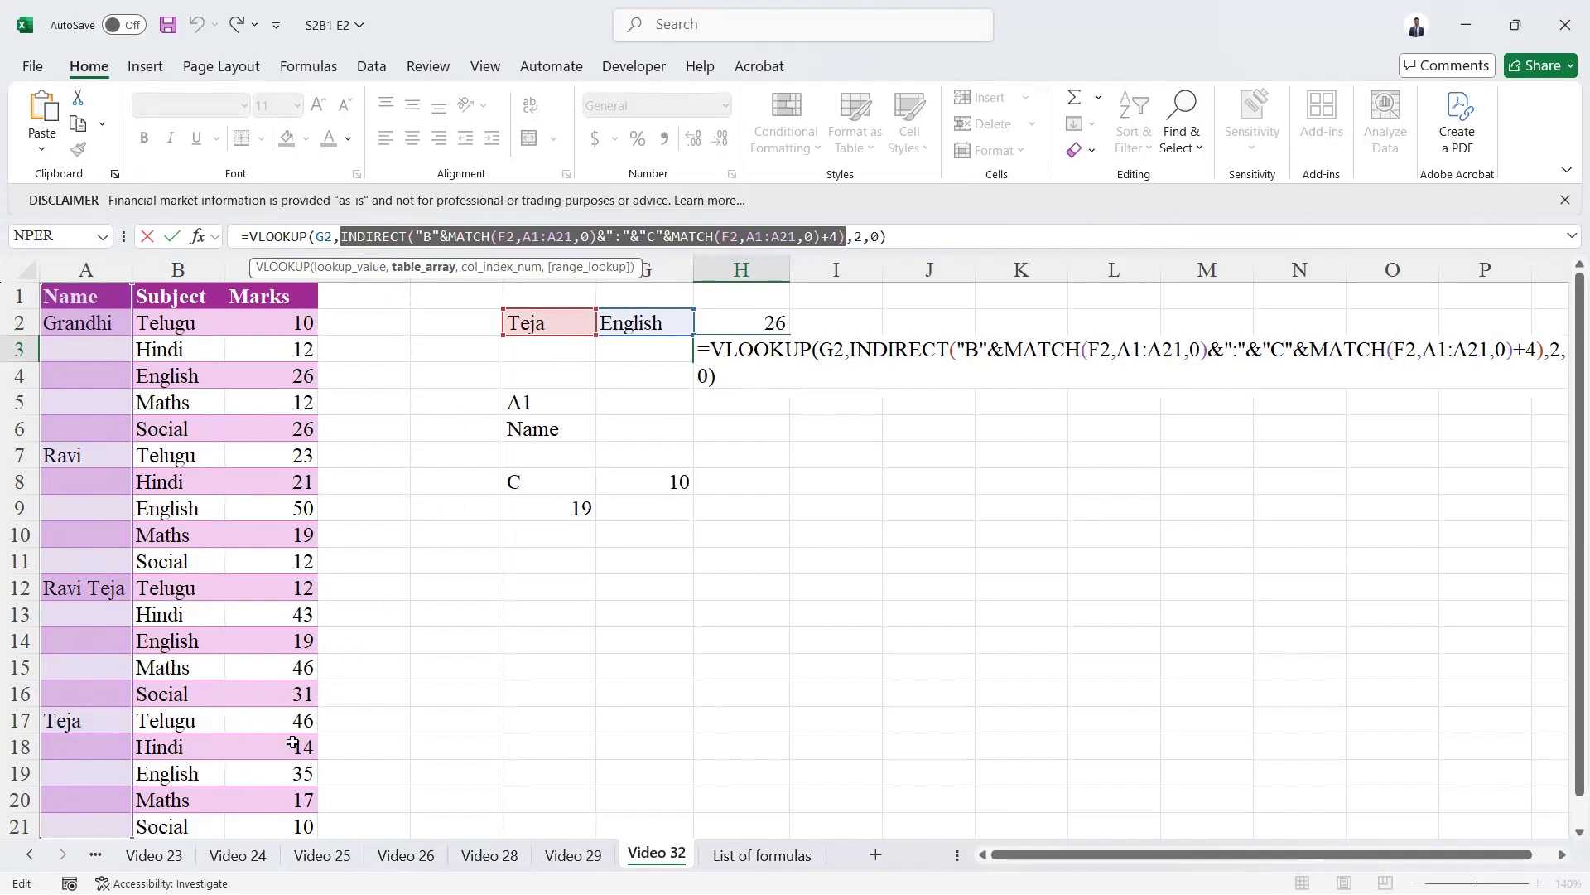
pyautogui.press('Escape')
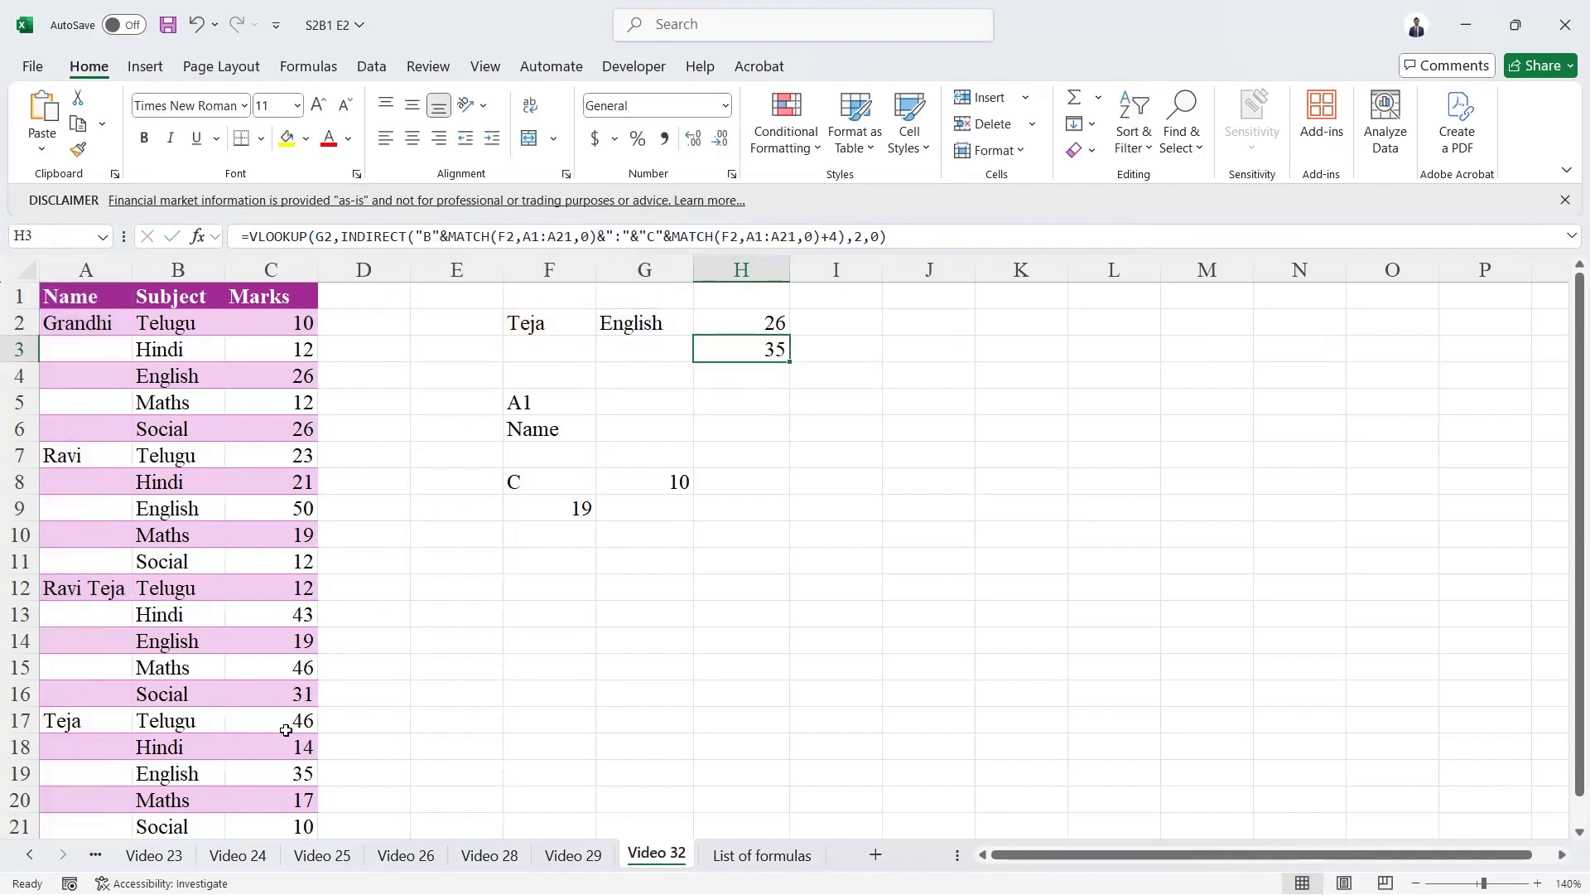
# Change the student in dropdown cell F2 to the third one in the list.
pyautogui.press('Left')
pyautogui.press('Up')
pyautogui.press('Left')
pyautogui.hotkey('alt', 'Down')
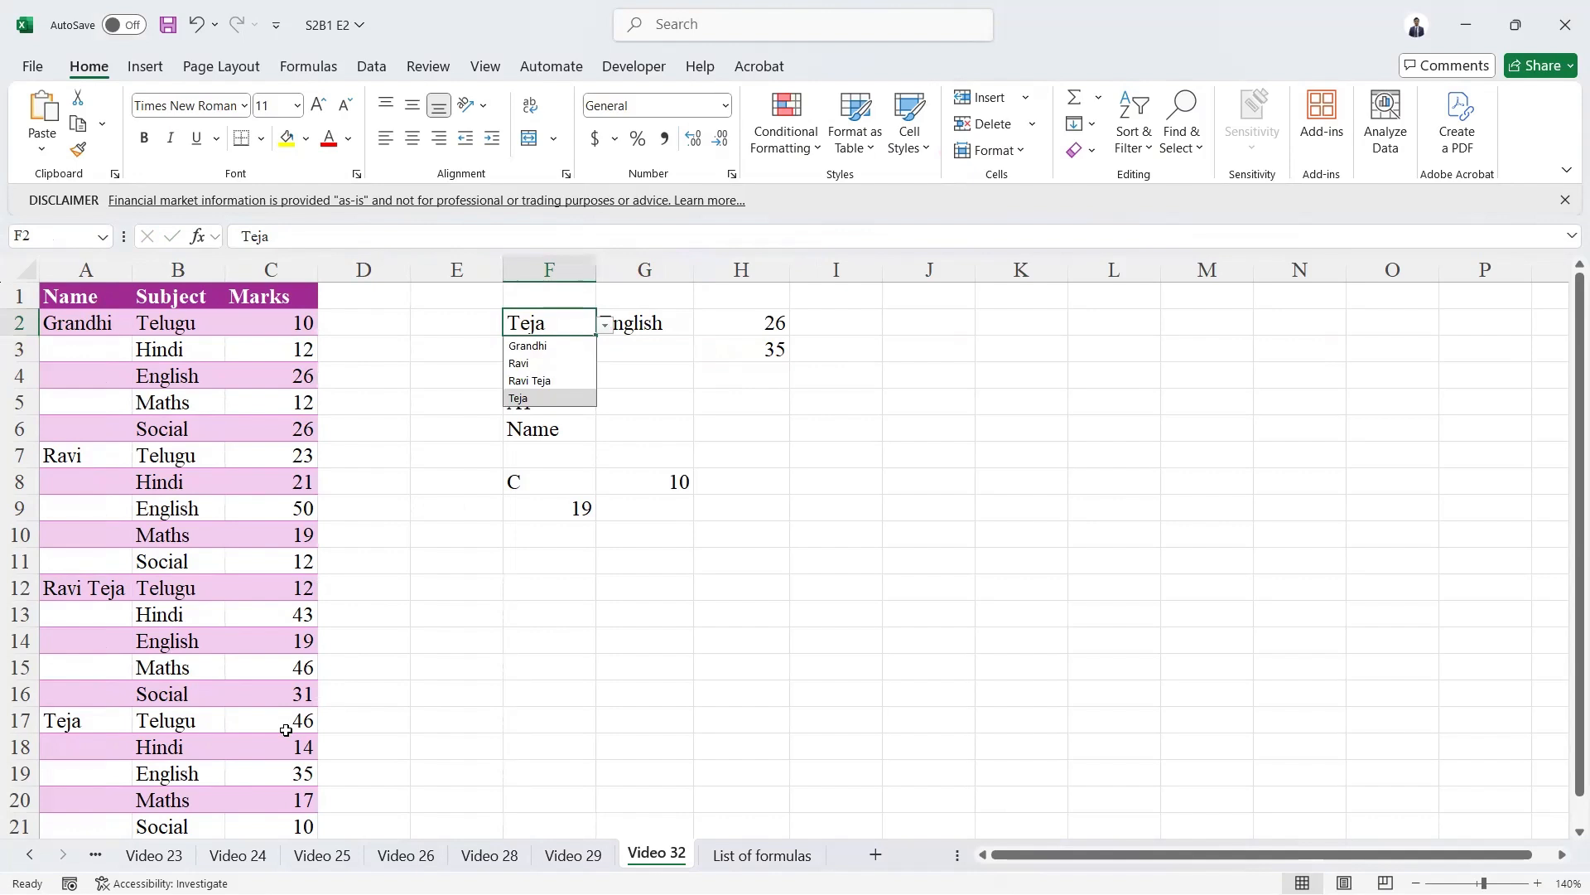
pyautogui.press('Up')
pyautogui.press('Return')
# Examine the INDIRECT table range in H3's VLOOKUP again for the third student, without editing the formula.
pyautogui.press('Right')
pyautogui.press('Right')
pyautogui.press('Down')
pyautogui.press('F2')
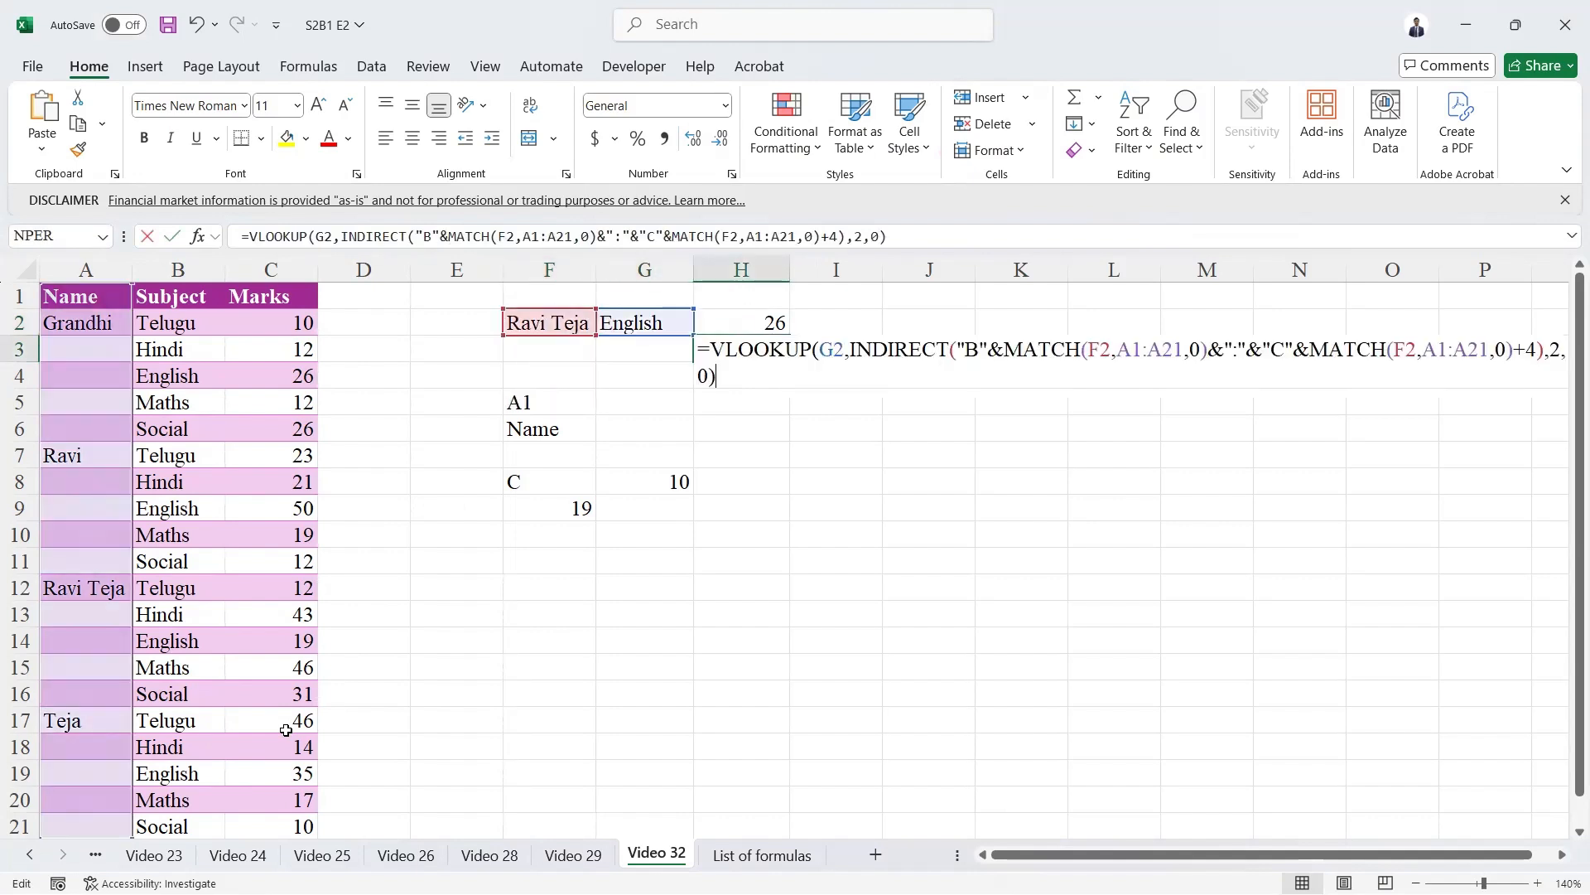
pyautogui.click(396, 236)
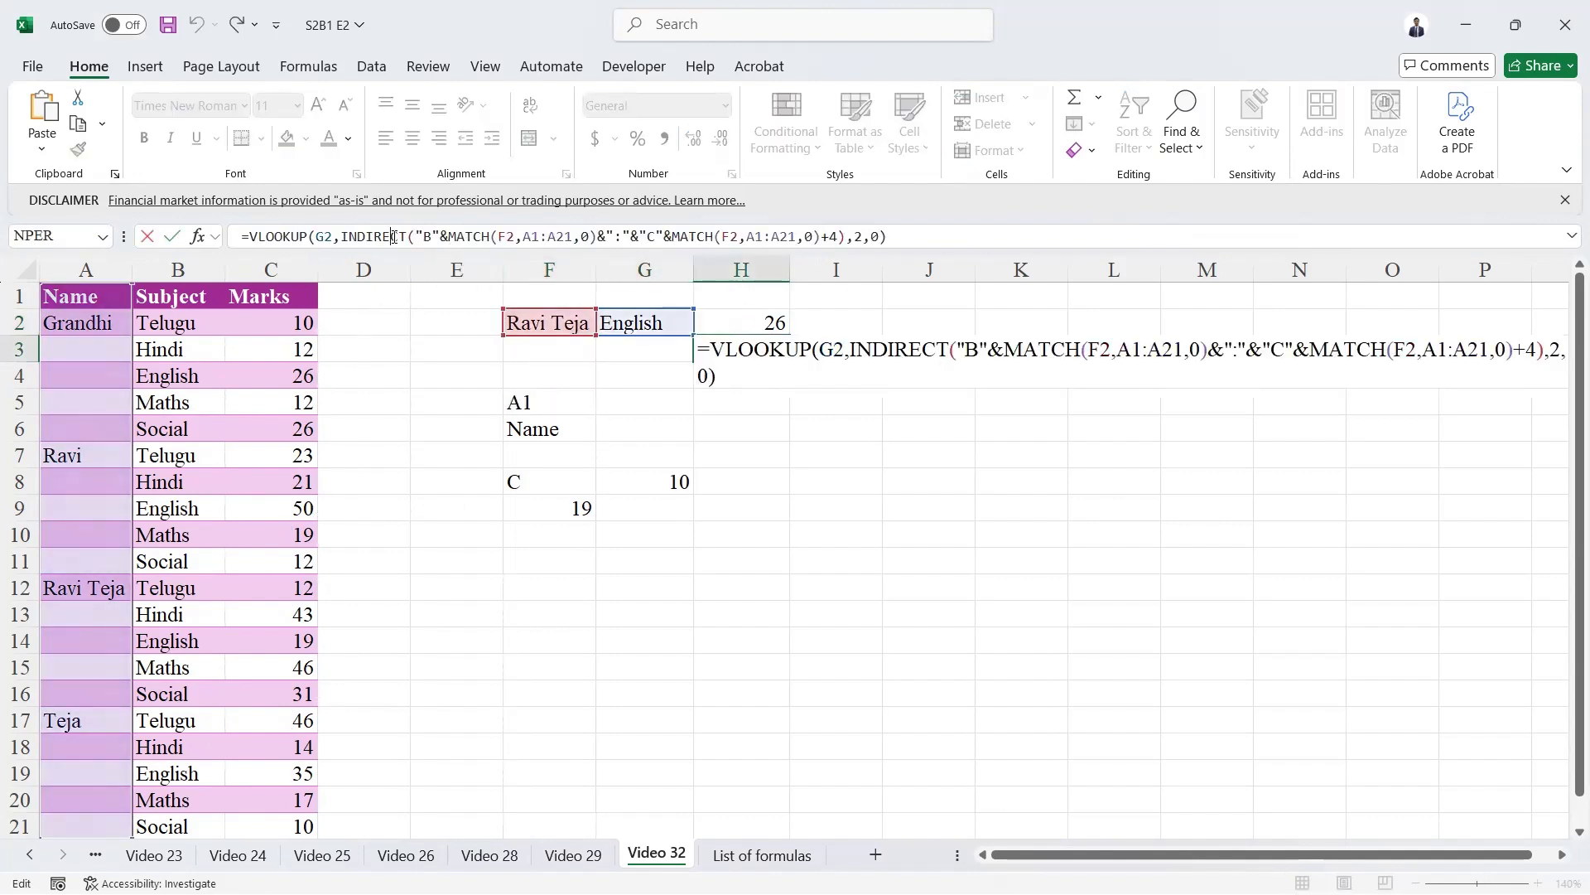
pyautogui.click(423, 272)
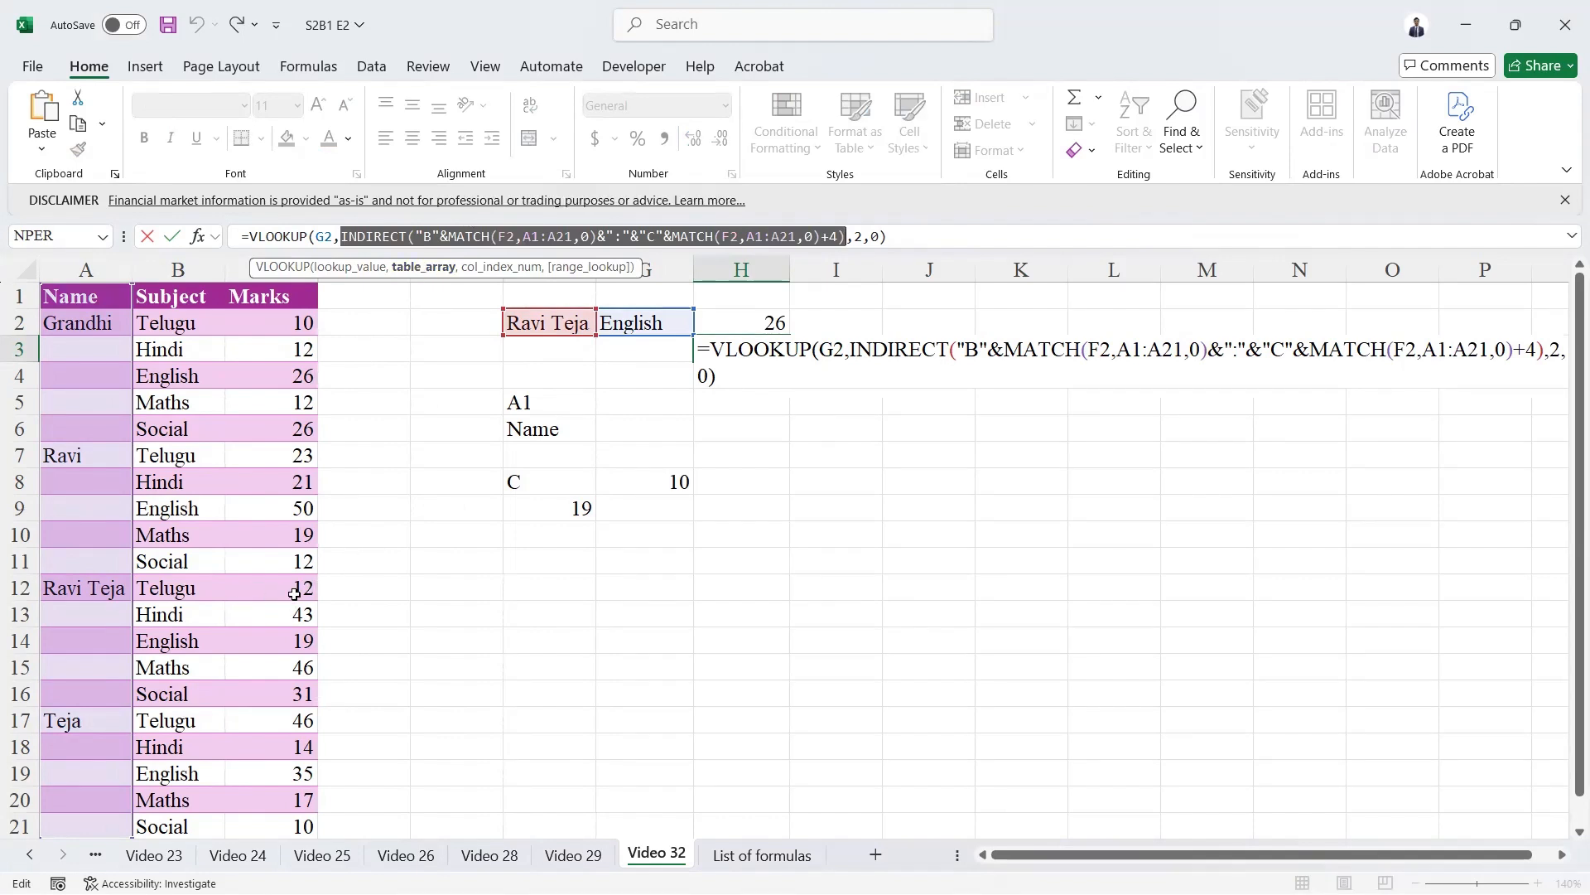
pyautogui.click(424, 267)
pyautogui.press('Escape')
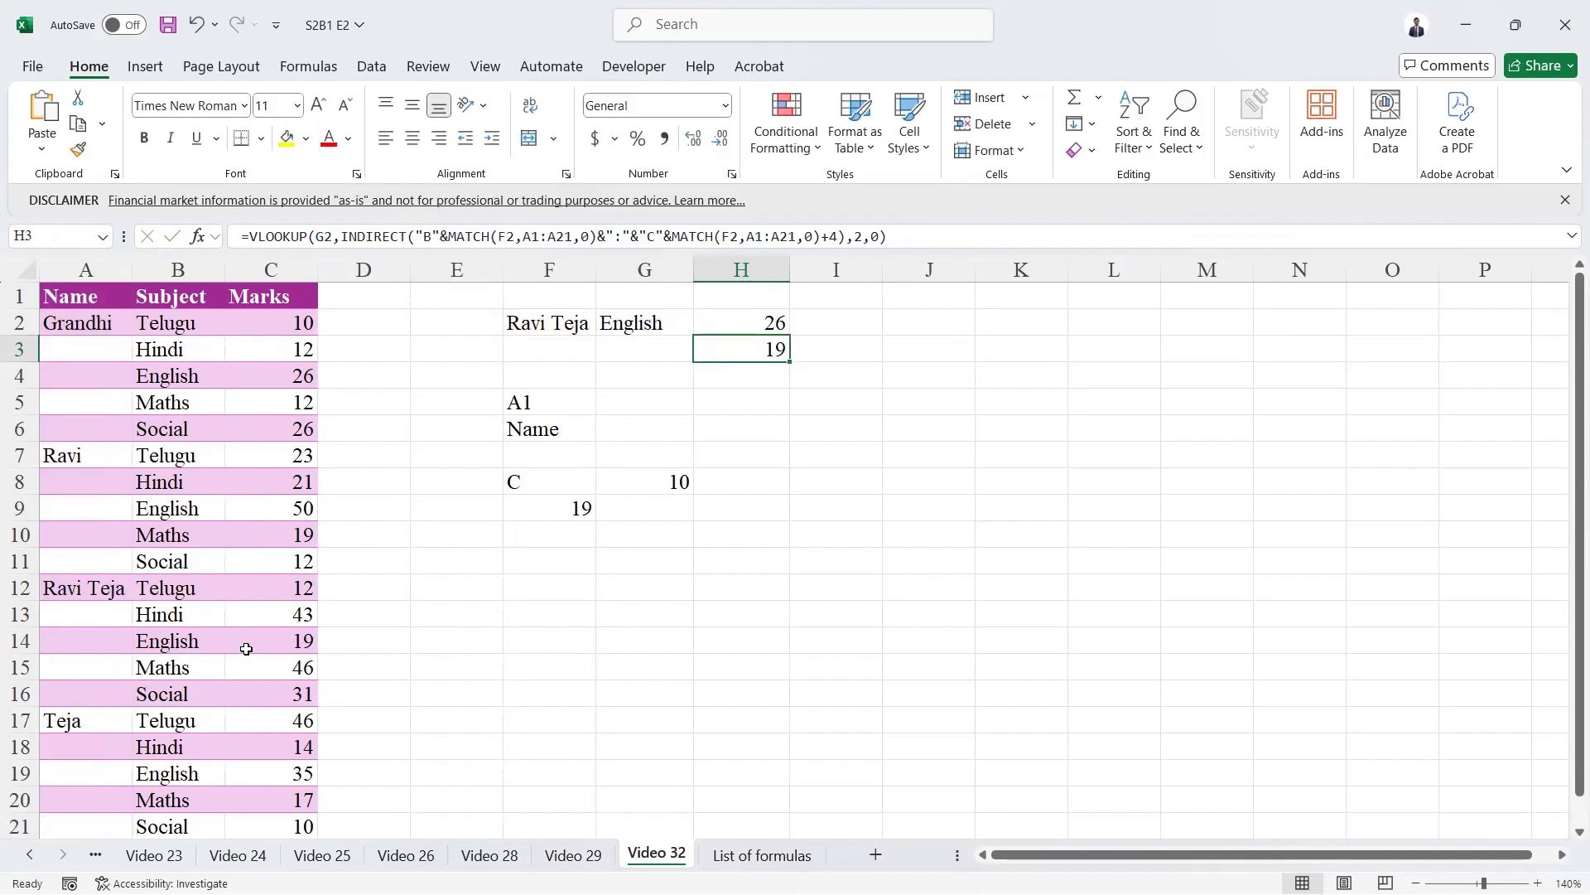